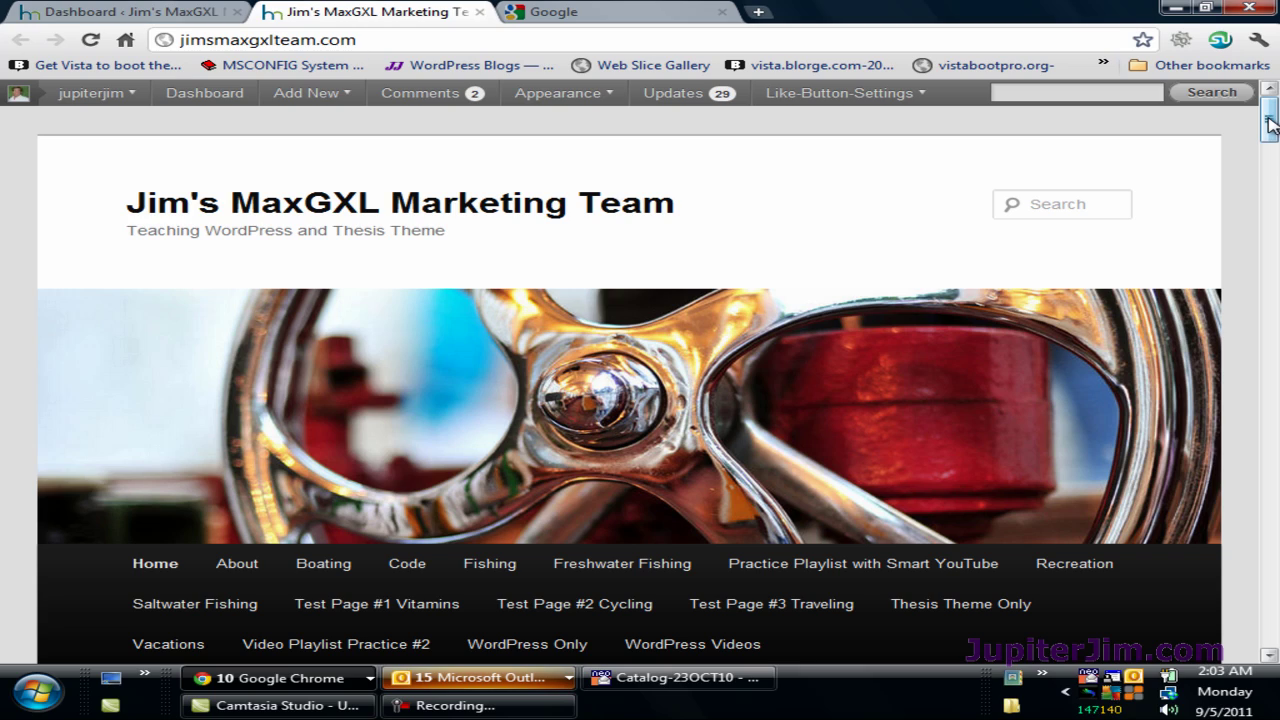
Step: Search Google for "google webmaster tools" and open the Webmaster Tools result
{"action": "mouse_move", "coordinate": [1269, 122]}
{"action": "left_mouse_down"}
{"action": "mouse_move", "coordinate": [1270, 645]}
{"action": "mouse_move", "coordinate": [1275, 108]}
{"action": "left_mouse_up"}
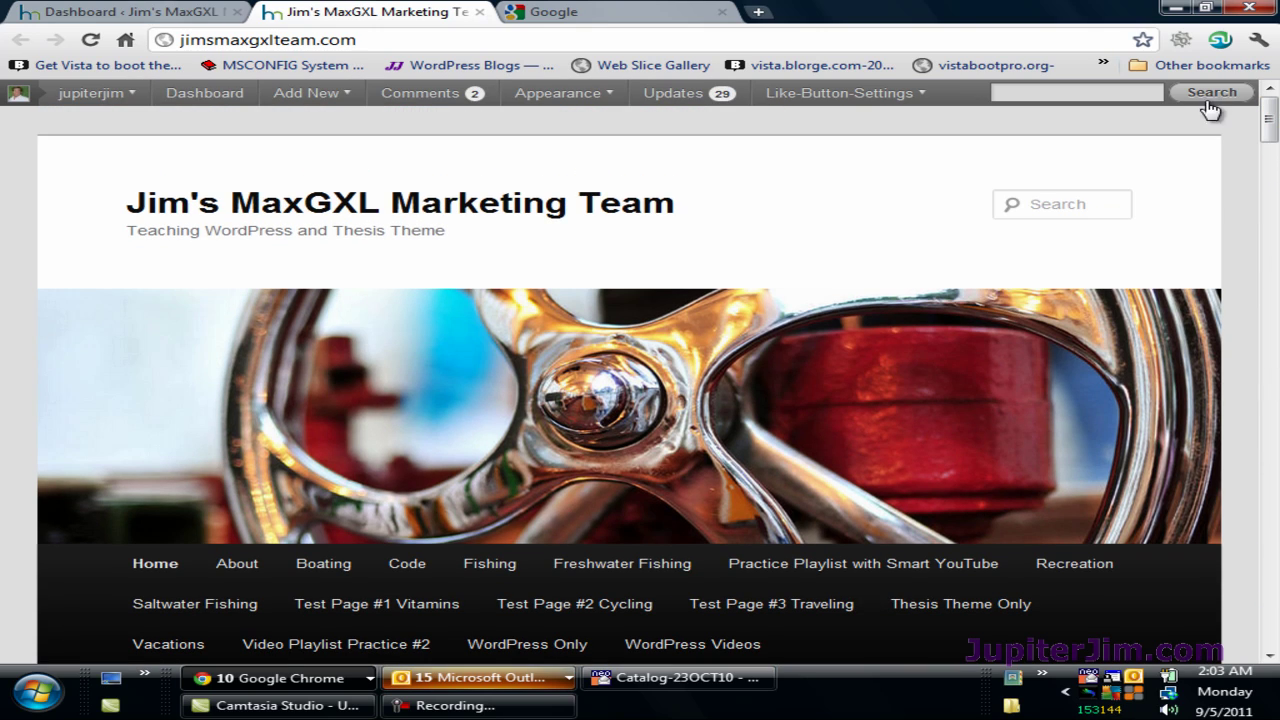
{"action": "left_click", "coordinate": [566, 14]}
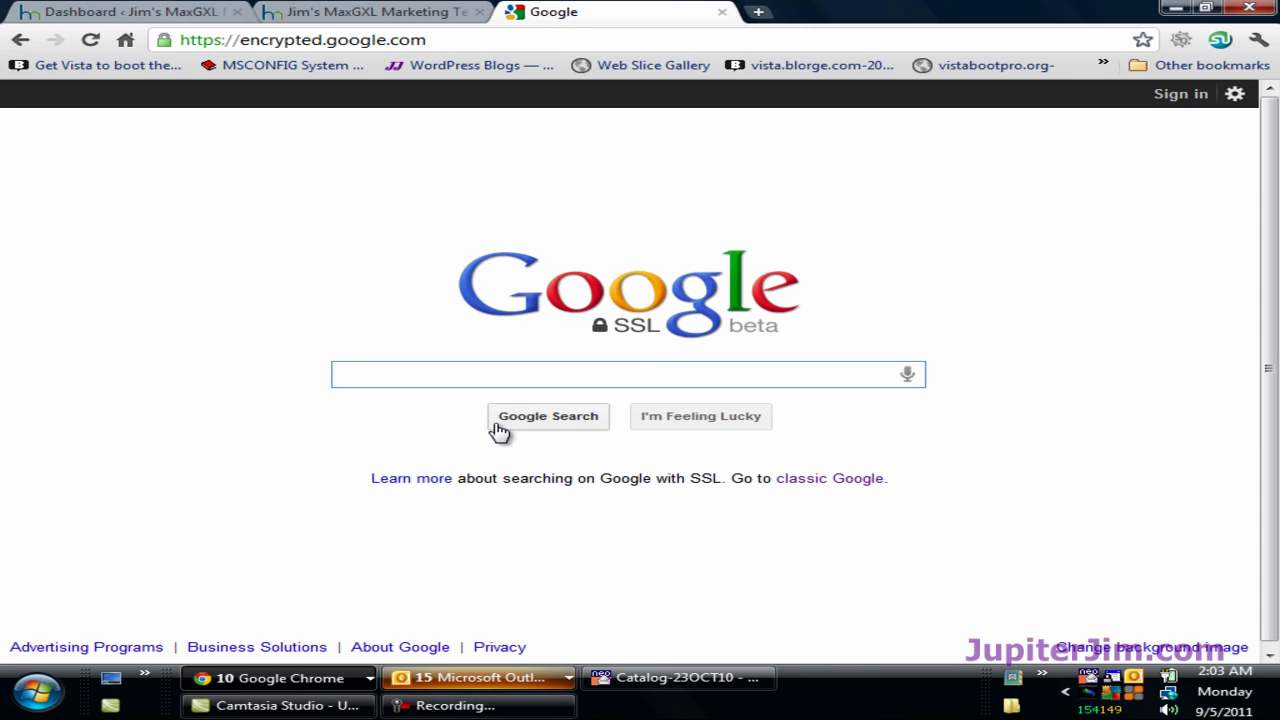
{"action": "type", "text": "go"}
{"action": "type", "text": "o"}
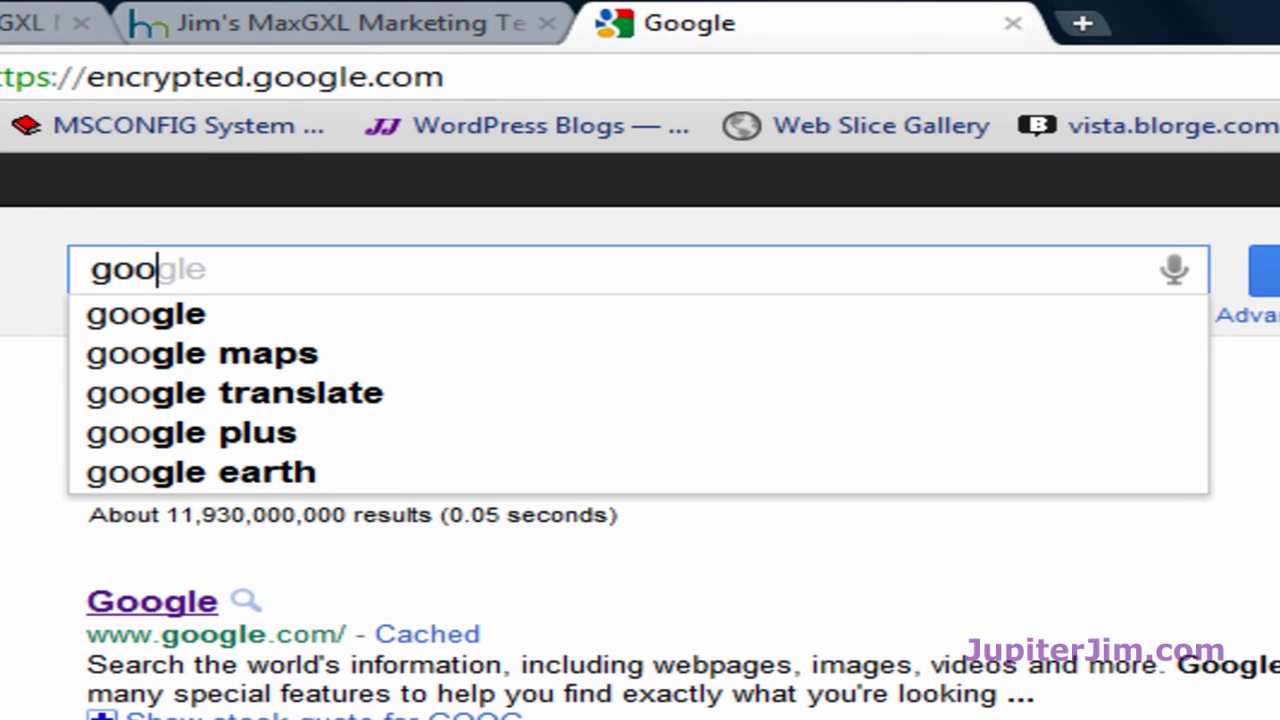
{"action": "type", "text": "gle we"}
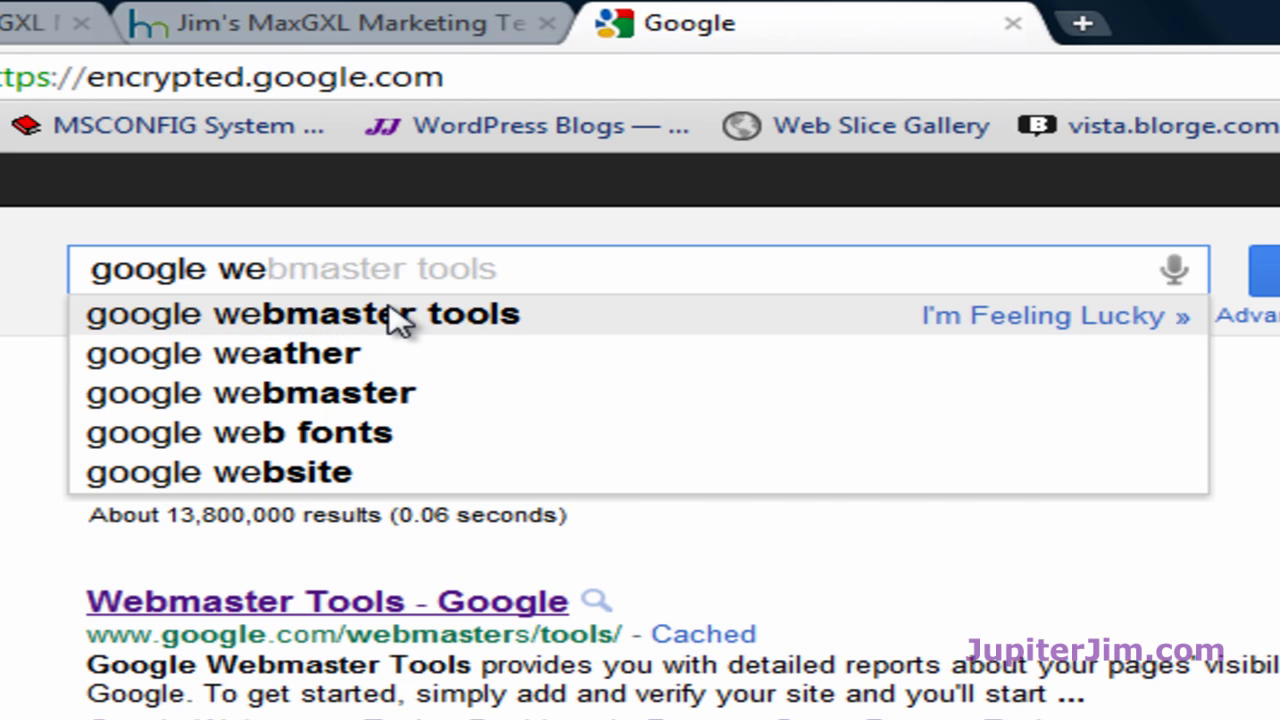
{"action": "left_click", "coordinate": [394, 318]}
{"action": "left_click", "coordinate": [298, 409]}
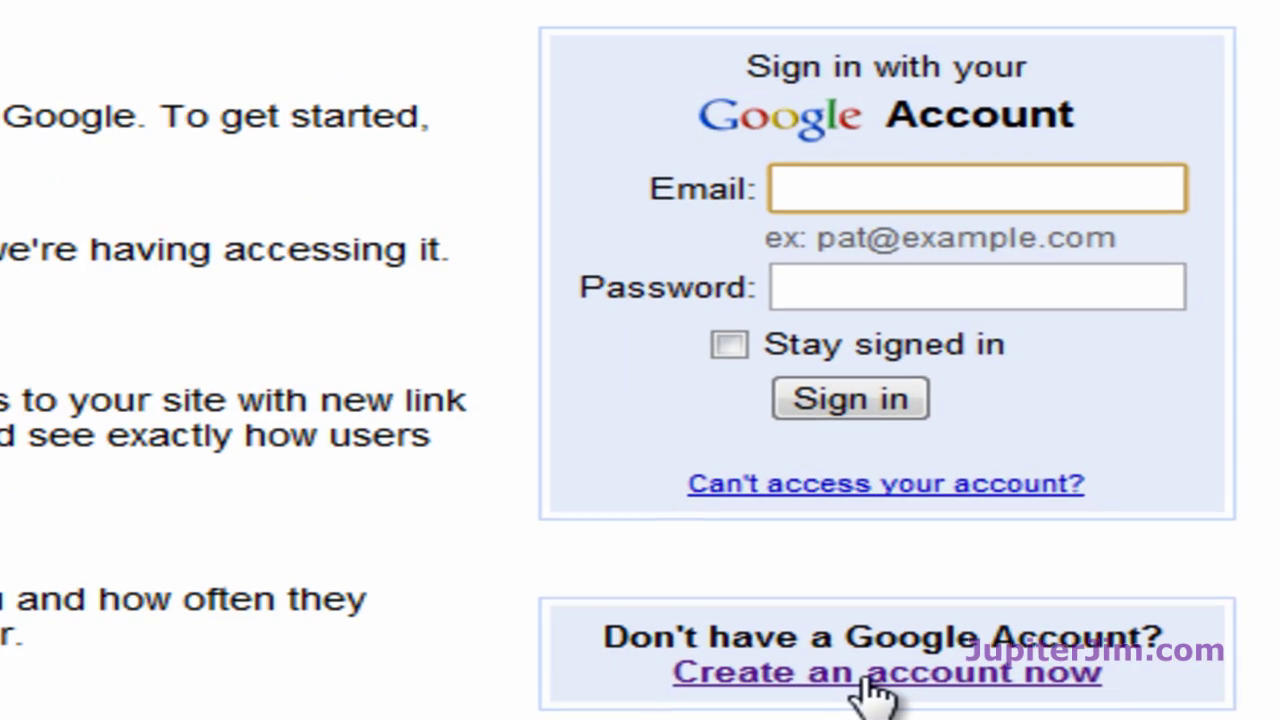
Step: Review the new Google account form down to its terms of service and return to the Webmaster Tools sign-in page
{"action": "left_click", "coordinate": [1104, 417]}
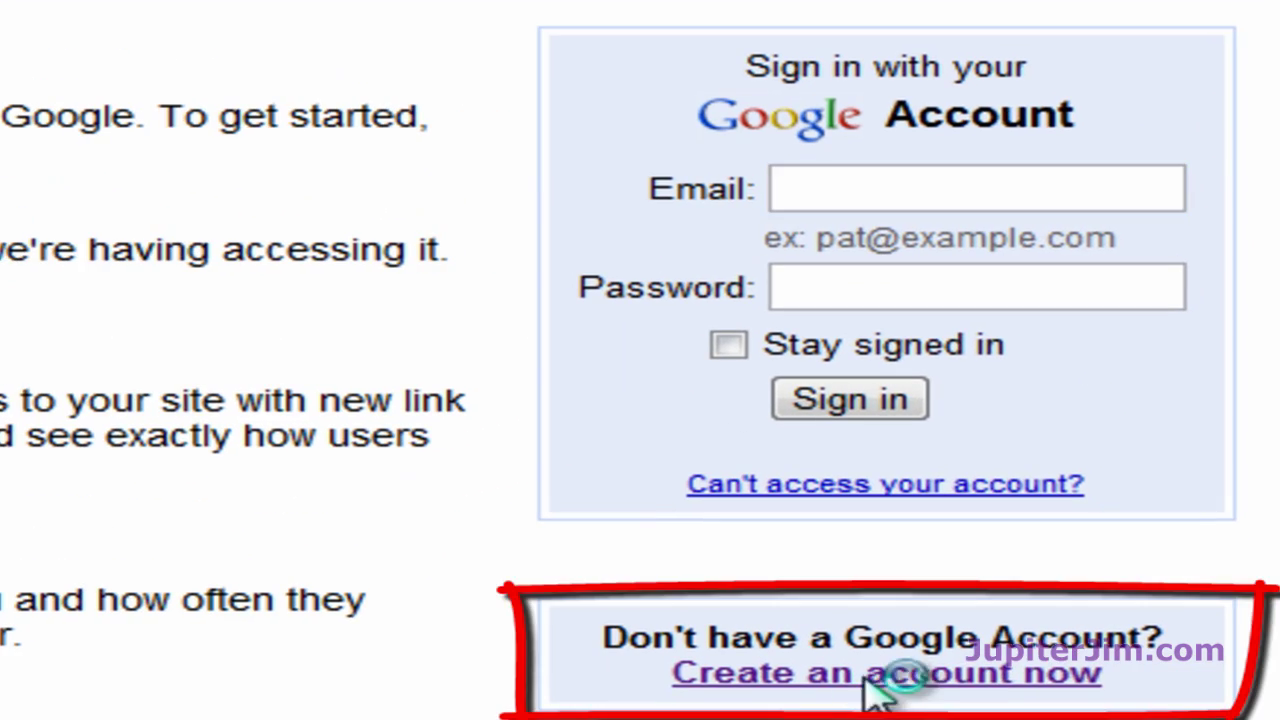
{"action": "scroll", "coordinate": [930, 370], "scroll_direction": "down", "scroll_amount": 5}
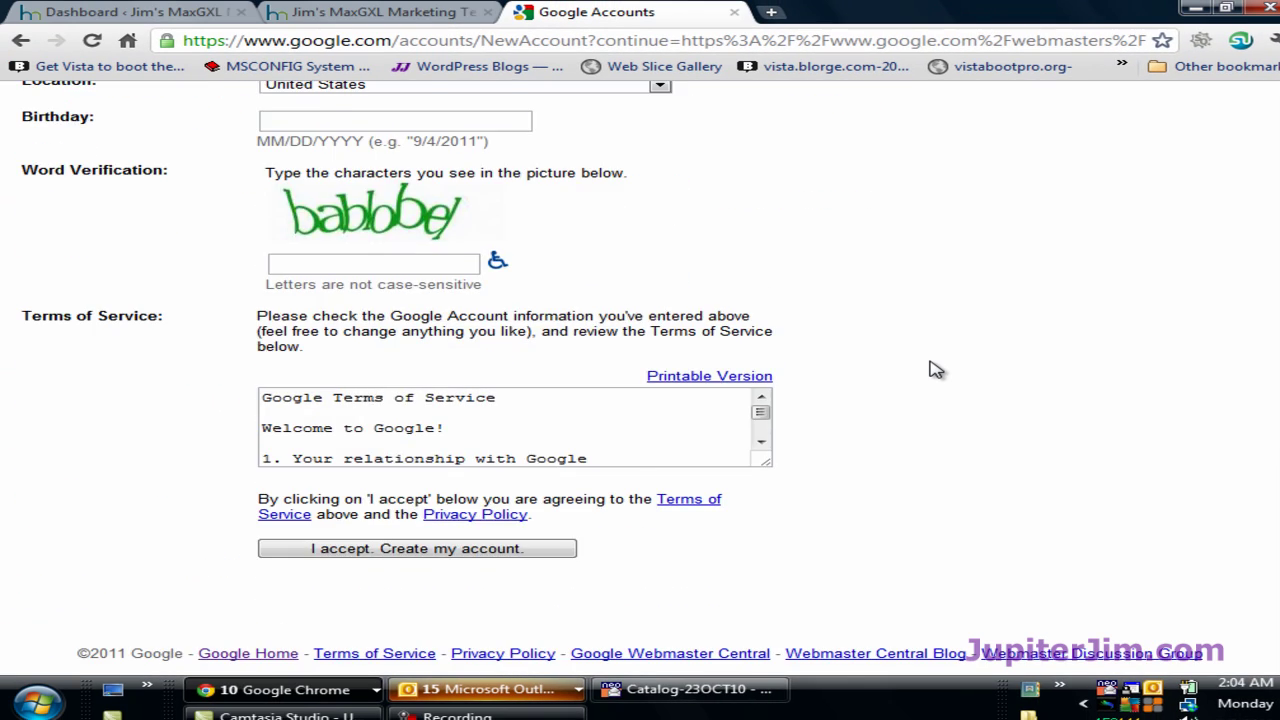
{"action": "scroll", "coordinate": [930, 370], "scroll_direction": "up", "scroll_amount": 5}
{"action": "left_click", "coordinate": [14, 42]}
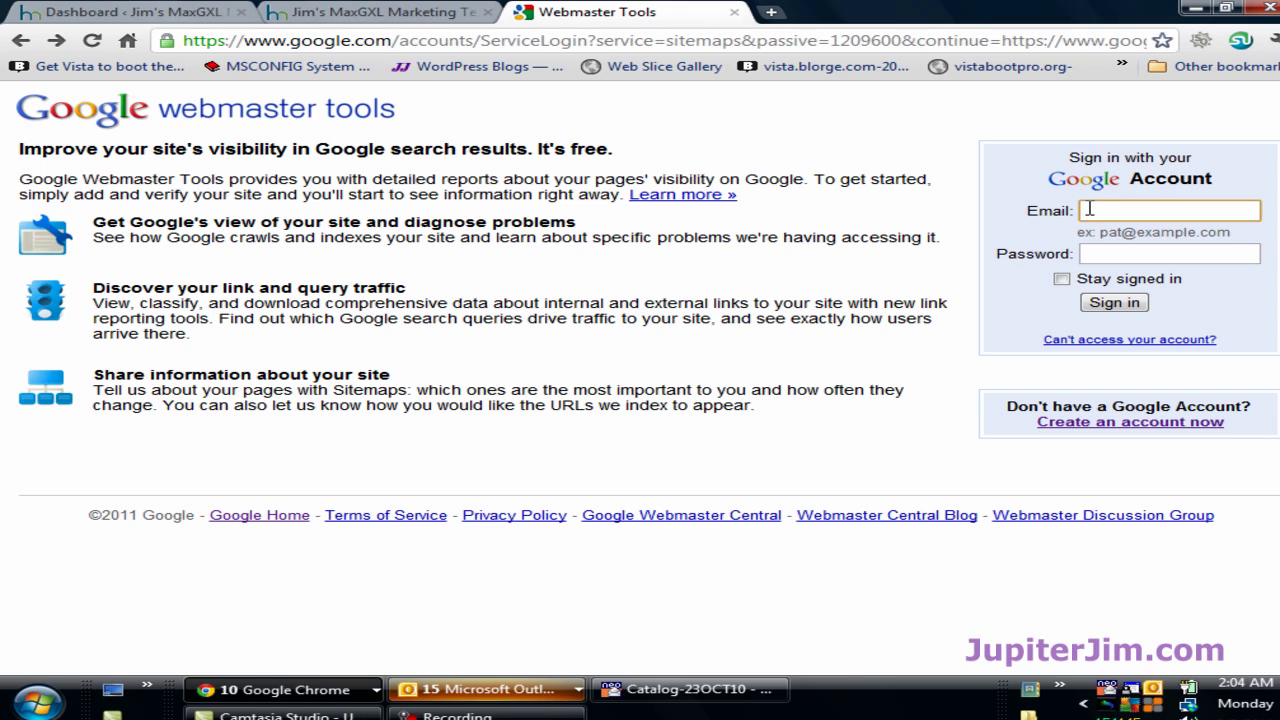
Step: Sign in to Webmaster Tools with the Google account's username and password
{"action": "type", "text": "m"}
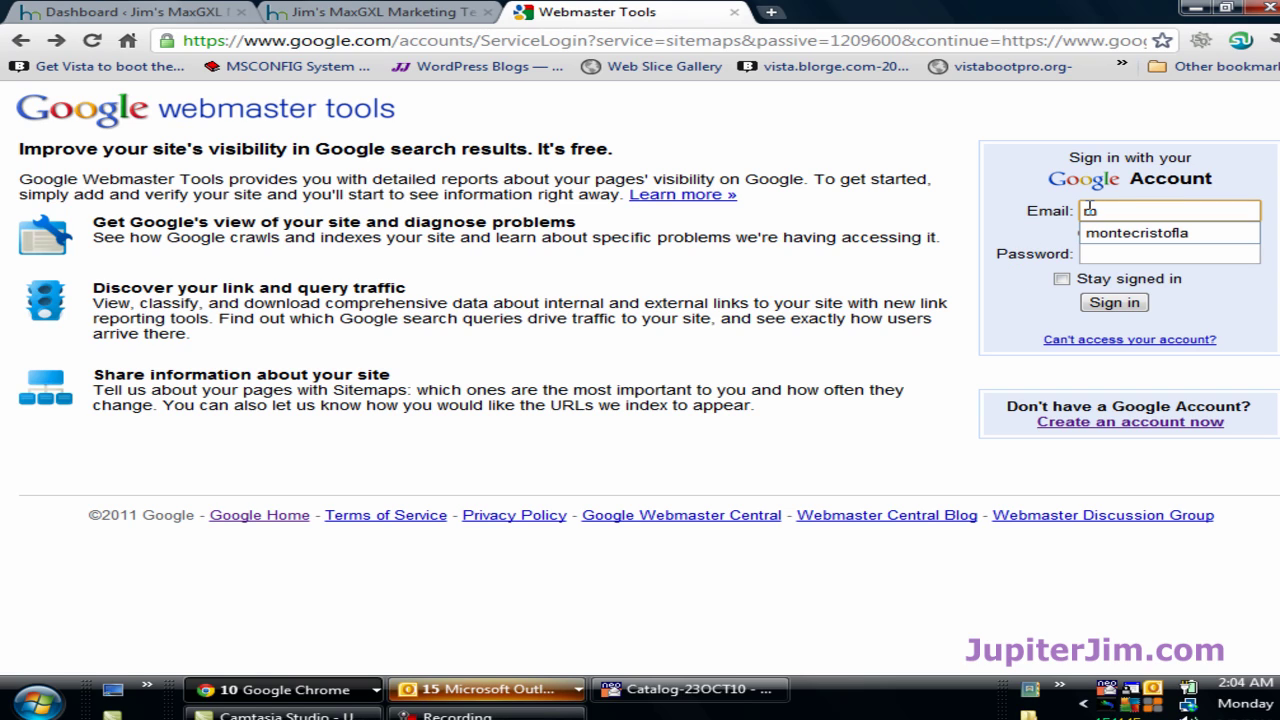
{"action": "left_click", "coordinate": [1135, 232]}
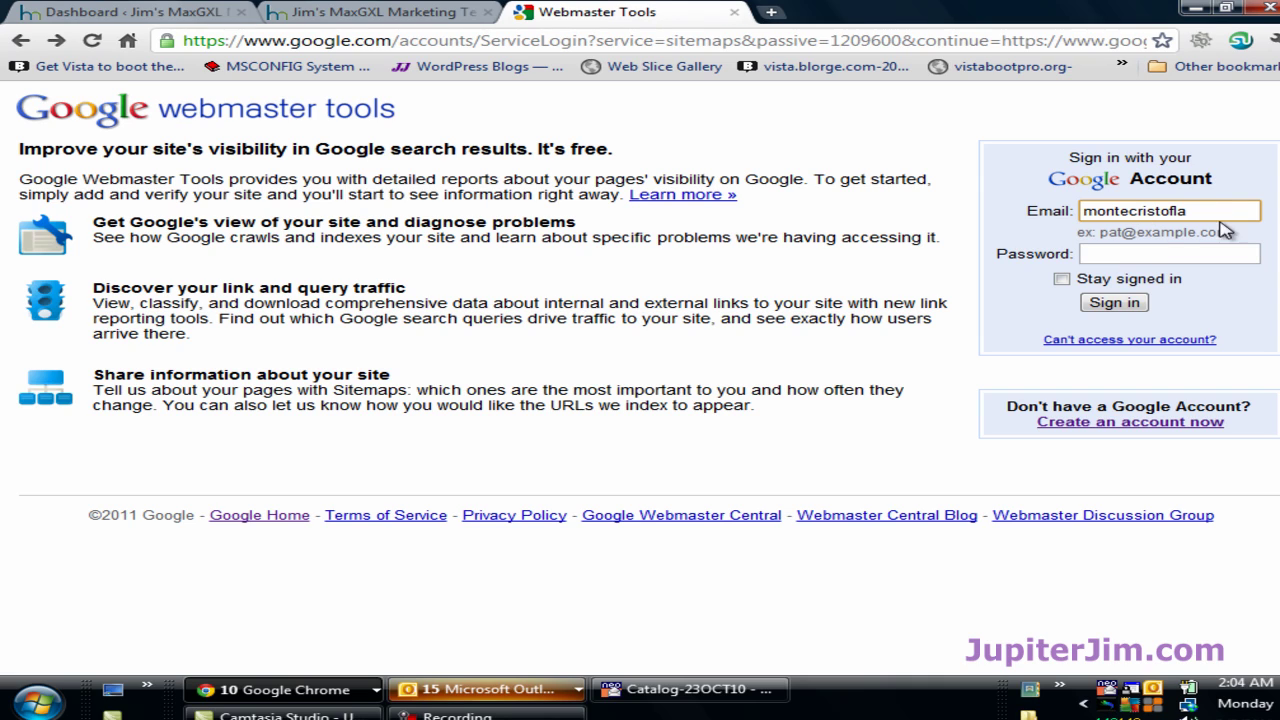
{"action": "left_click", "coordinate": [1152, 253]}
{"action": "type", "text": "********"}
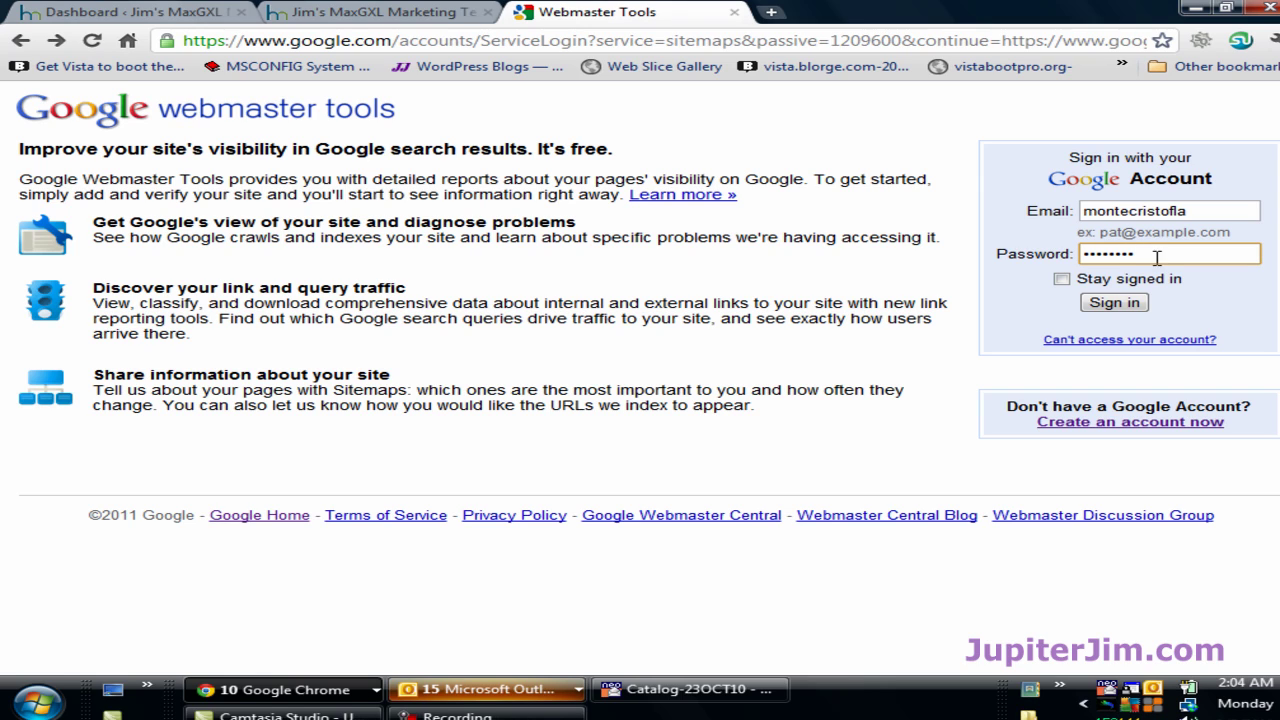
{"action": "left_click", "coordinate": [1117, 304]}
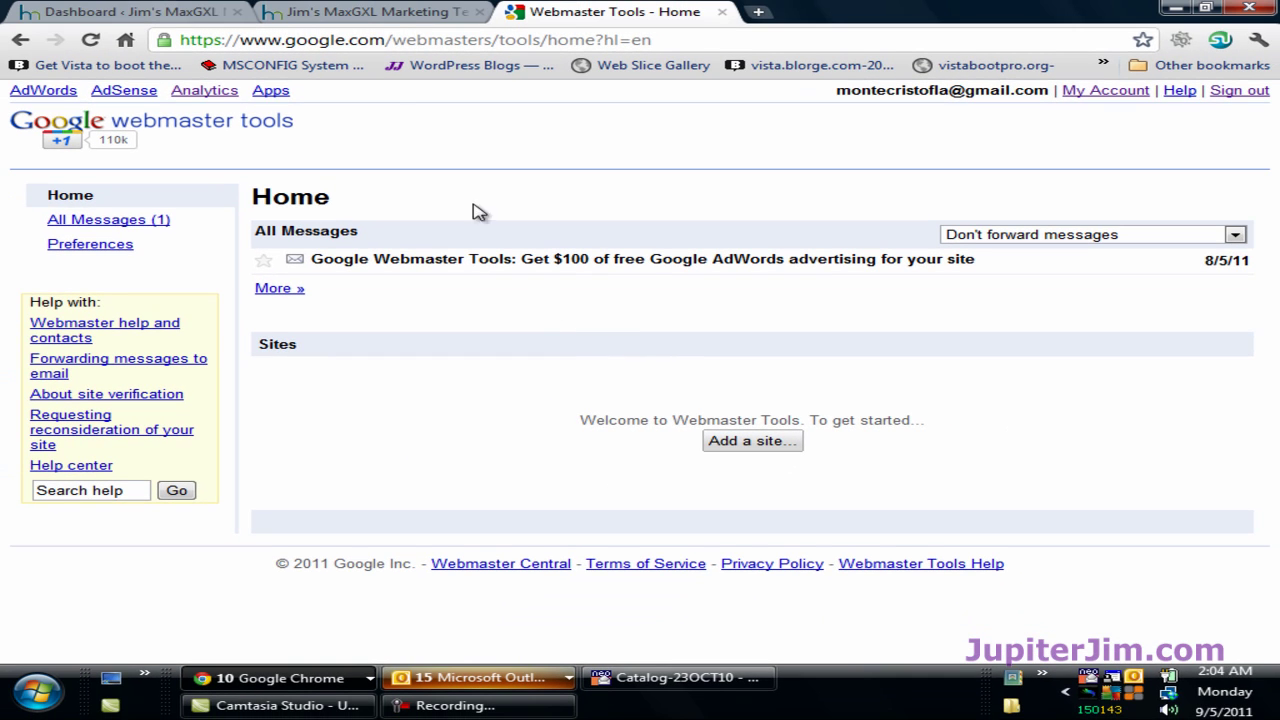
Step: In the WordPress dashboard's Privacy Settings, make the site visible to everyone, including search engines and archivers, and save the changes
{"action": "left_click", "coordinate": [362, 12]}
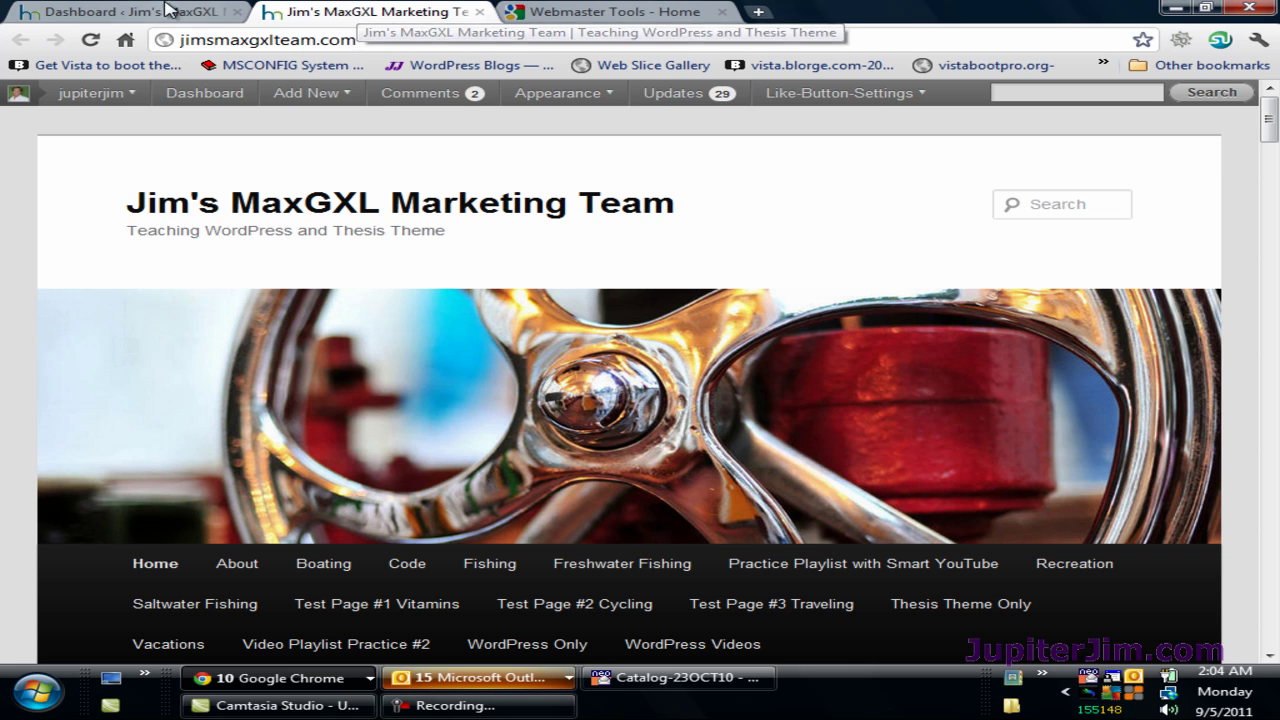
{"action": "left_click", "coordinate": [112, 14]}
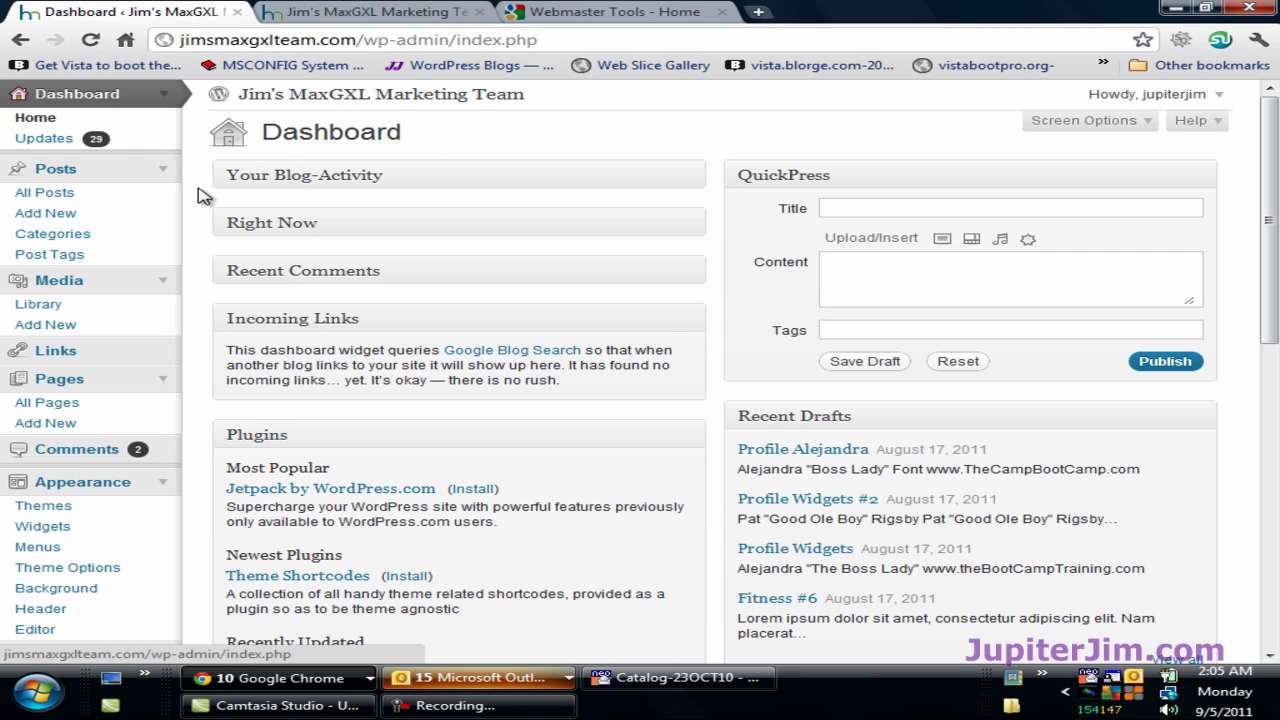
{"action": "scroll", "coordinate": [200, 196], "scroll_direction": "down", "scroll_amount": 10}
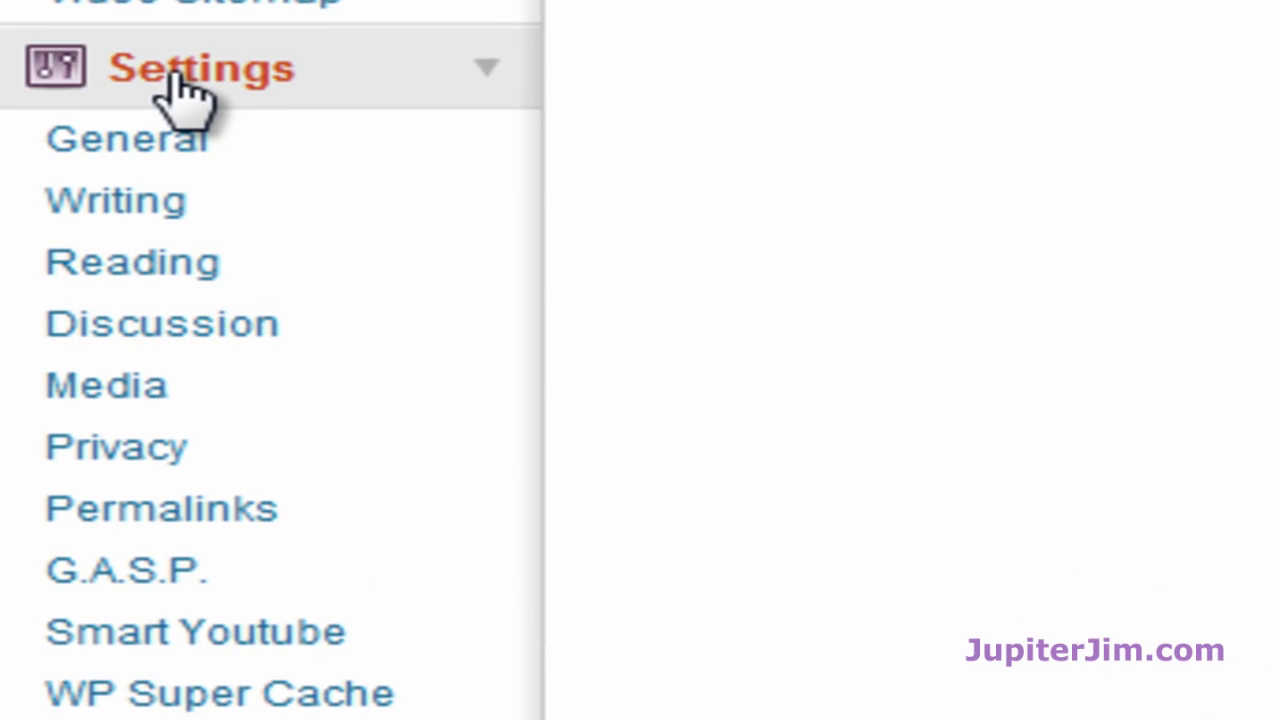
{"action": "left_click", "coordinate": [243, 483]}
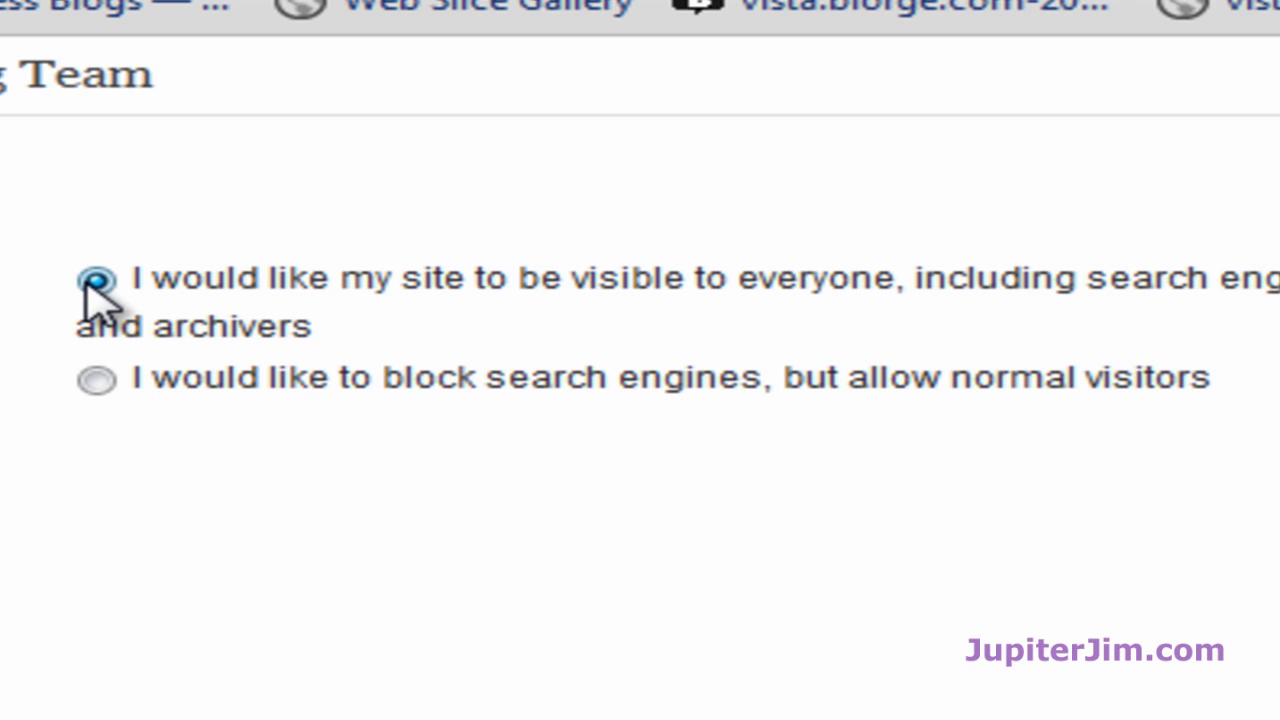
{"action": "left_click", "coordinate": [97, 381]}
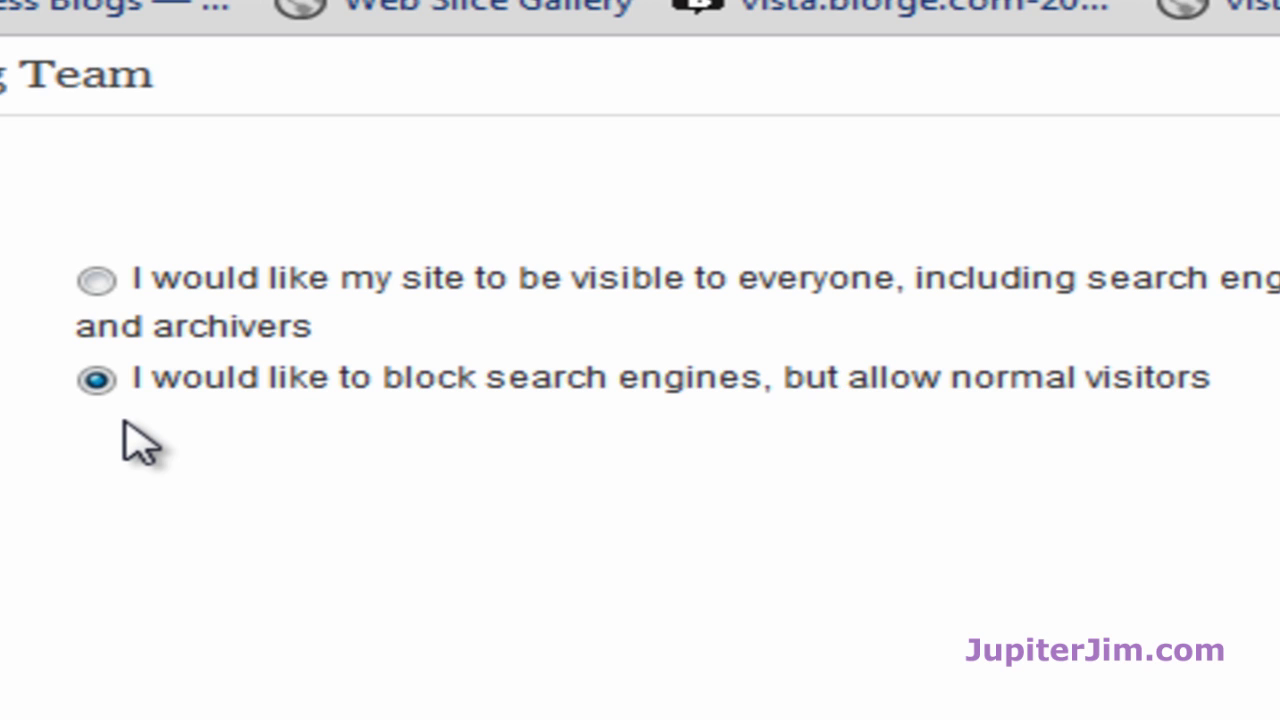
{"action": "left_click", "coordinate": [97, 280]}
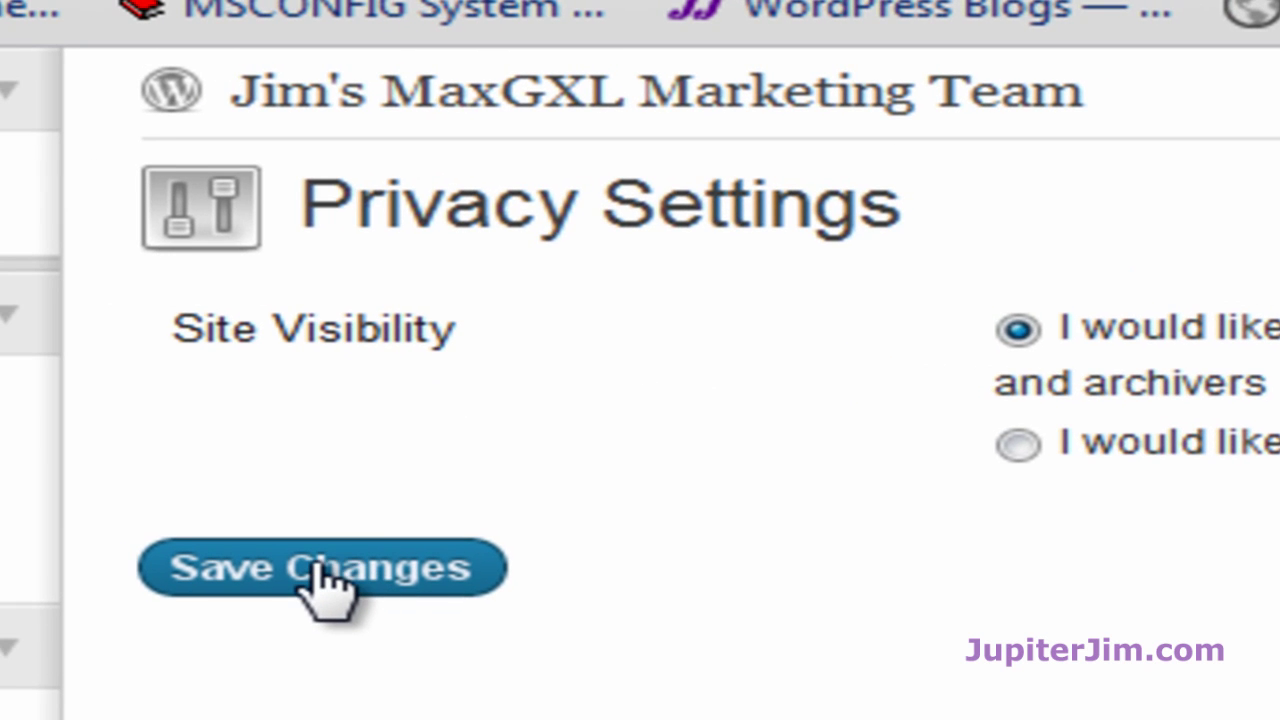
{"action": "left_click", "coordinate": [308, 572]}
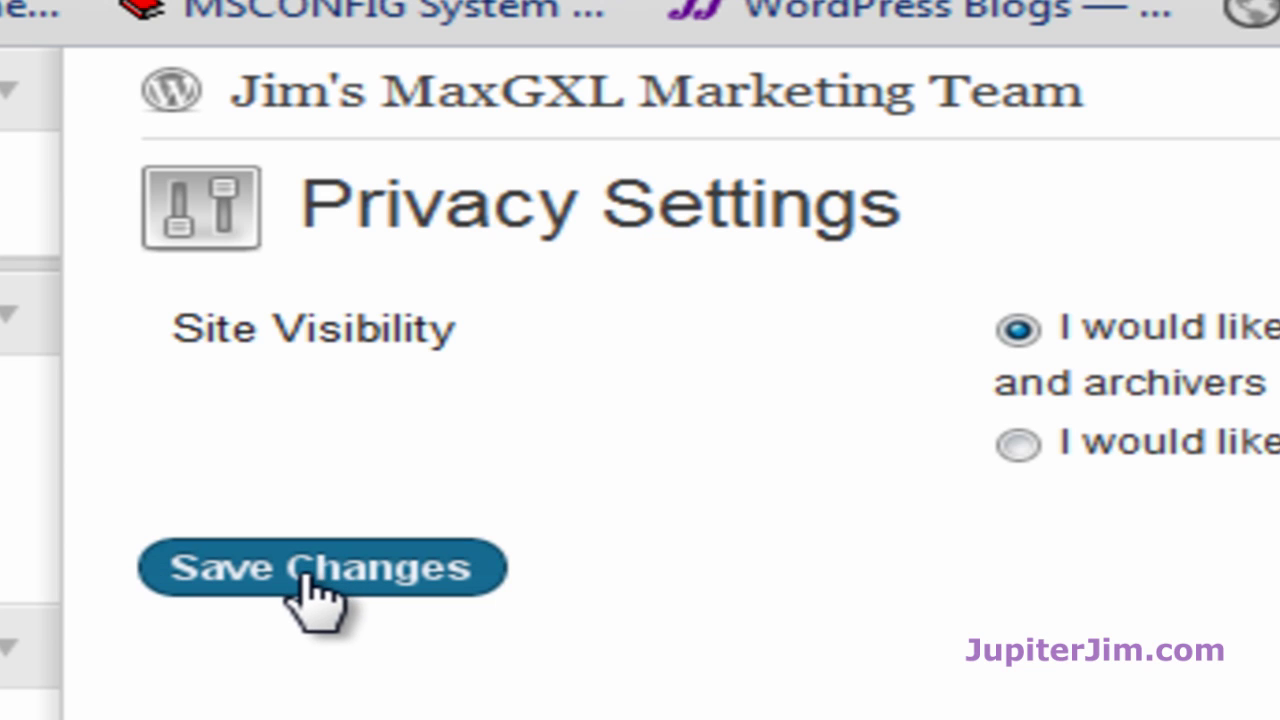
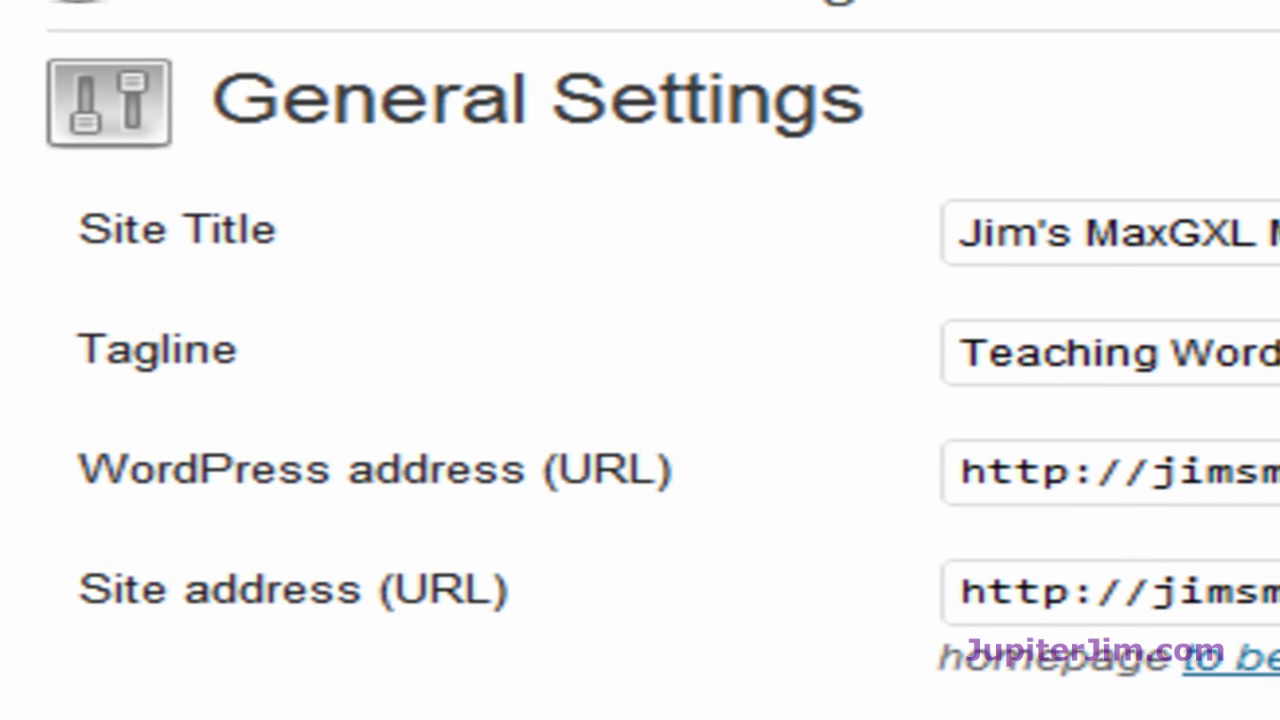
{"action": "left_click", "coordinate": [1240, 471]}
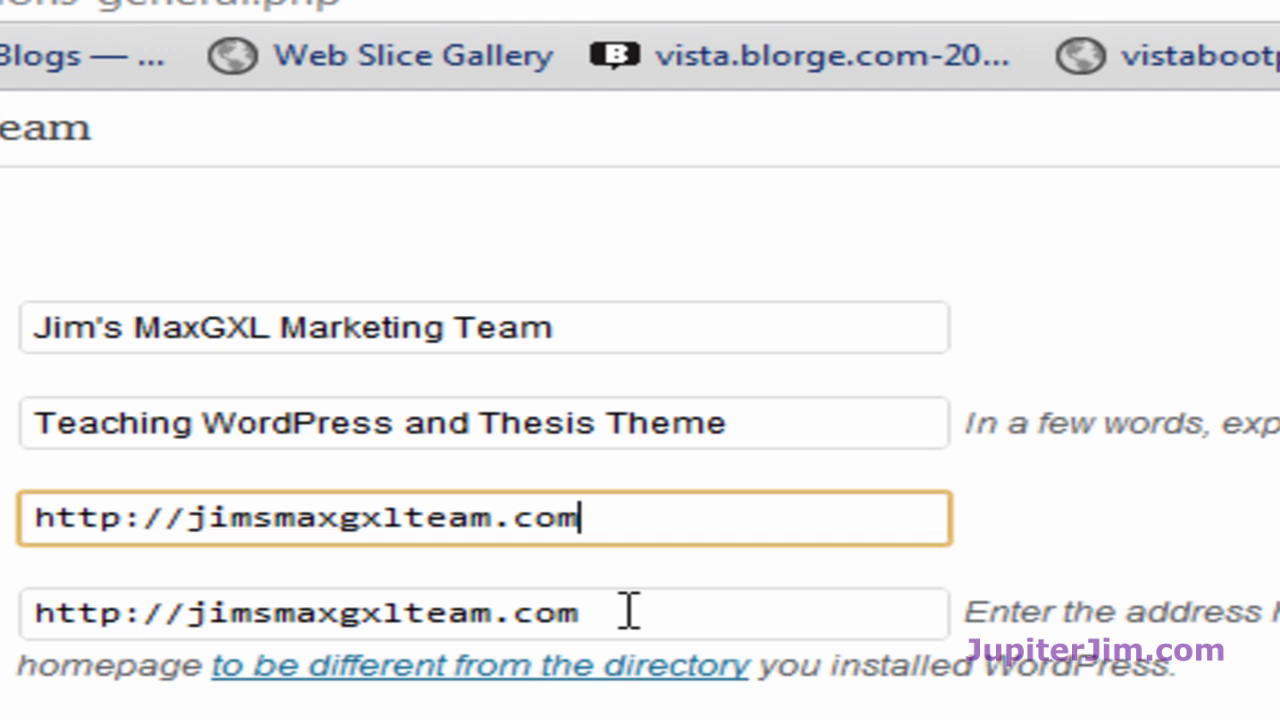
{"action": "left_click", "coordinate": [190, 612]}
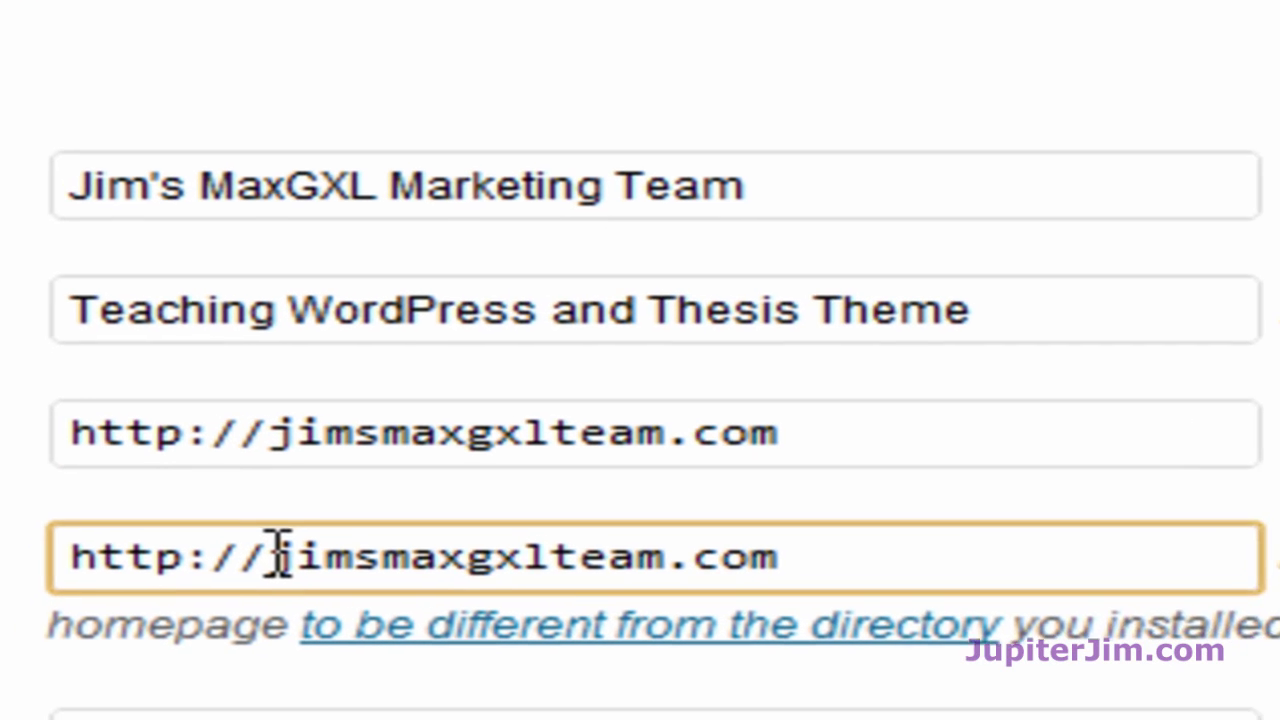
{"action": "type", "text": "www"}
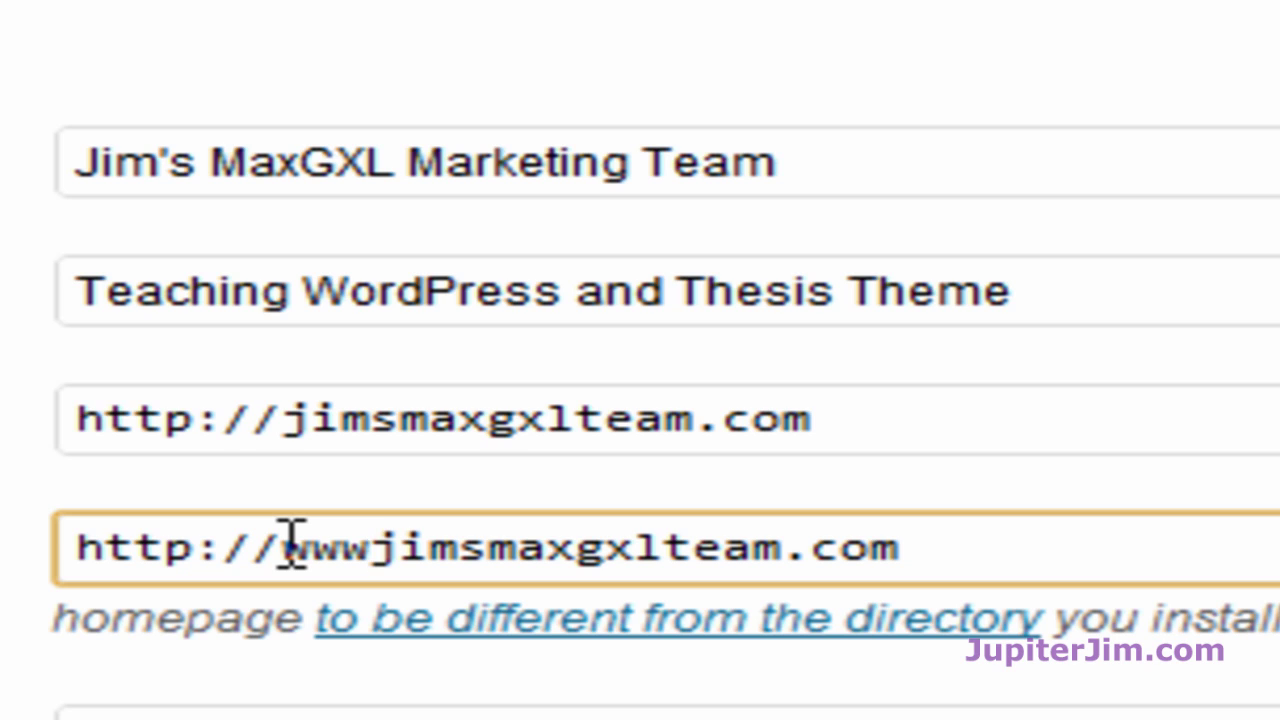
{"action": "type", "text": "."}
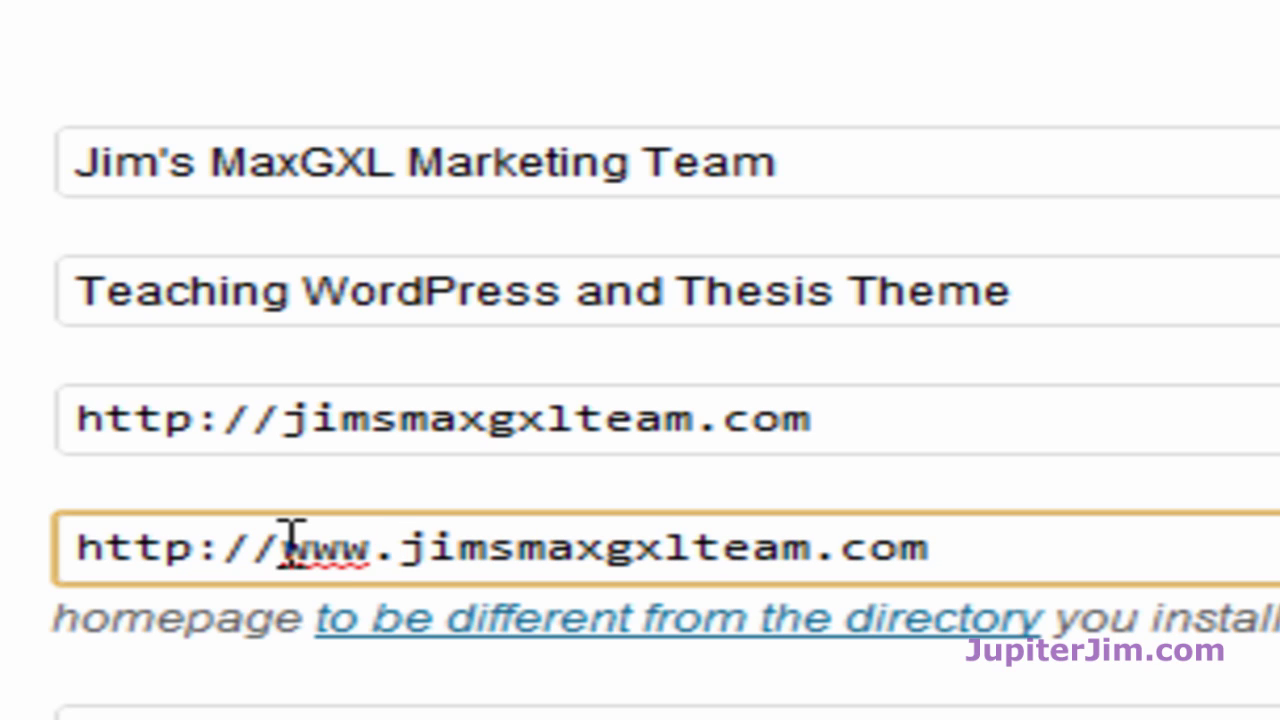
{"action": "key", "text": "Tab"}
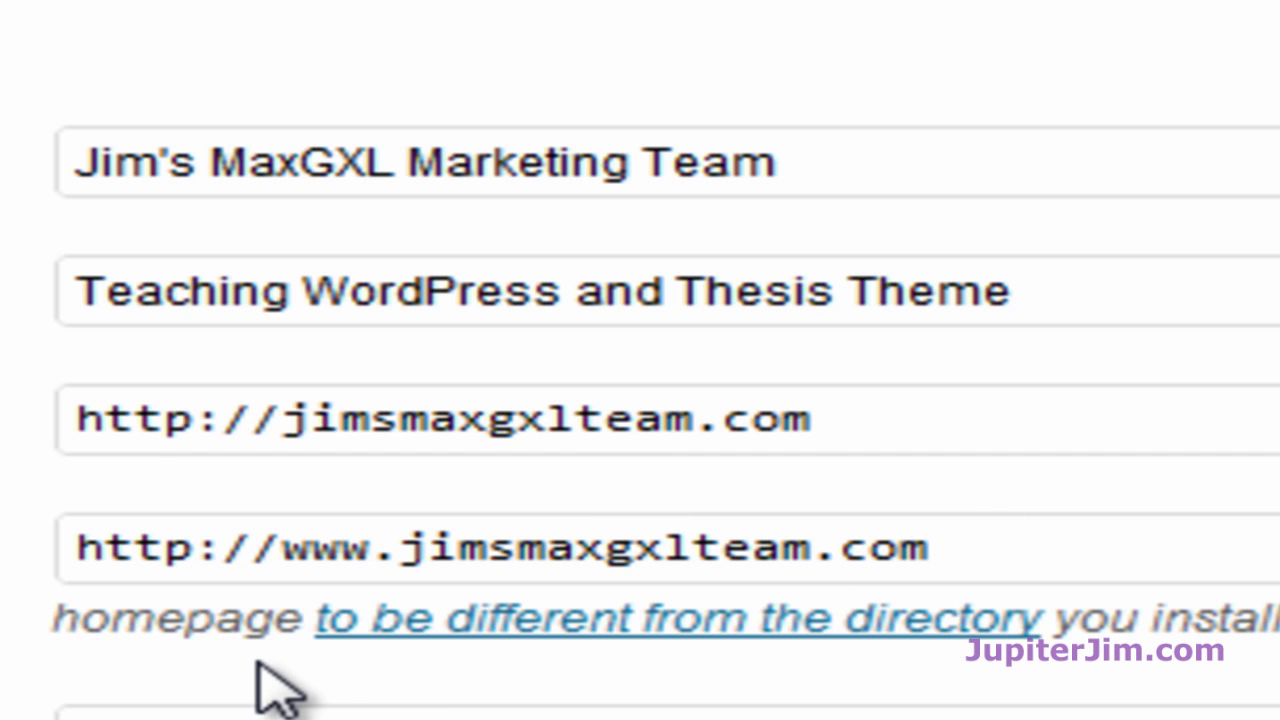
{"action": "left_click", "coordinate": [395, 530]}
{"action": "key", "text": "BackSpace"}
{"action": "key", "text": "BackSpace"}
{"action": "key", "text": "BackSpace"}
{"action": "key", "text": "BackSpace"}
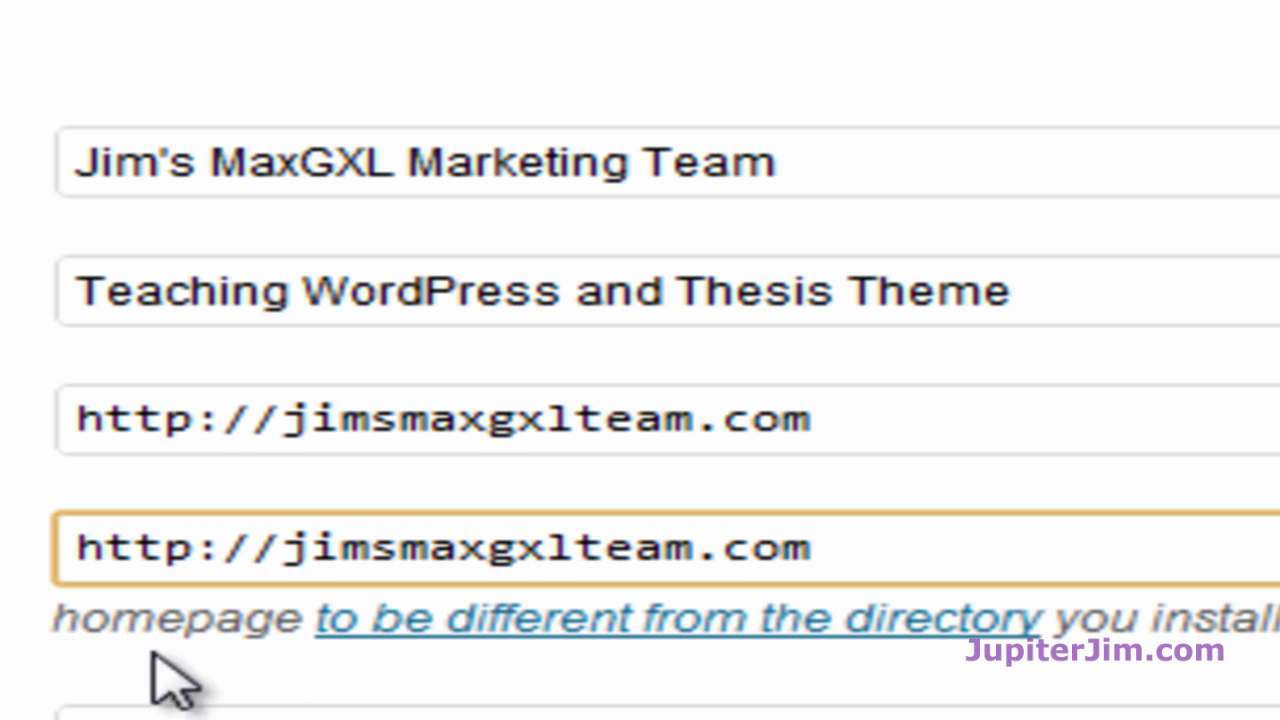
{"action": "key", "text": "Tab"}
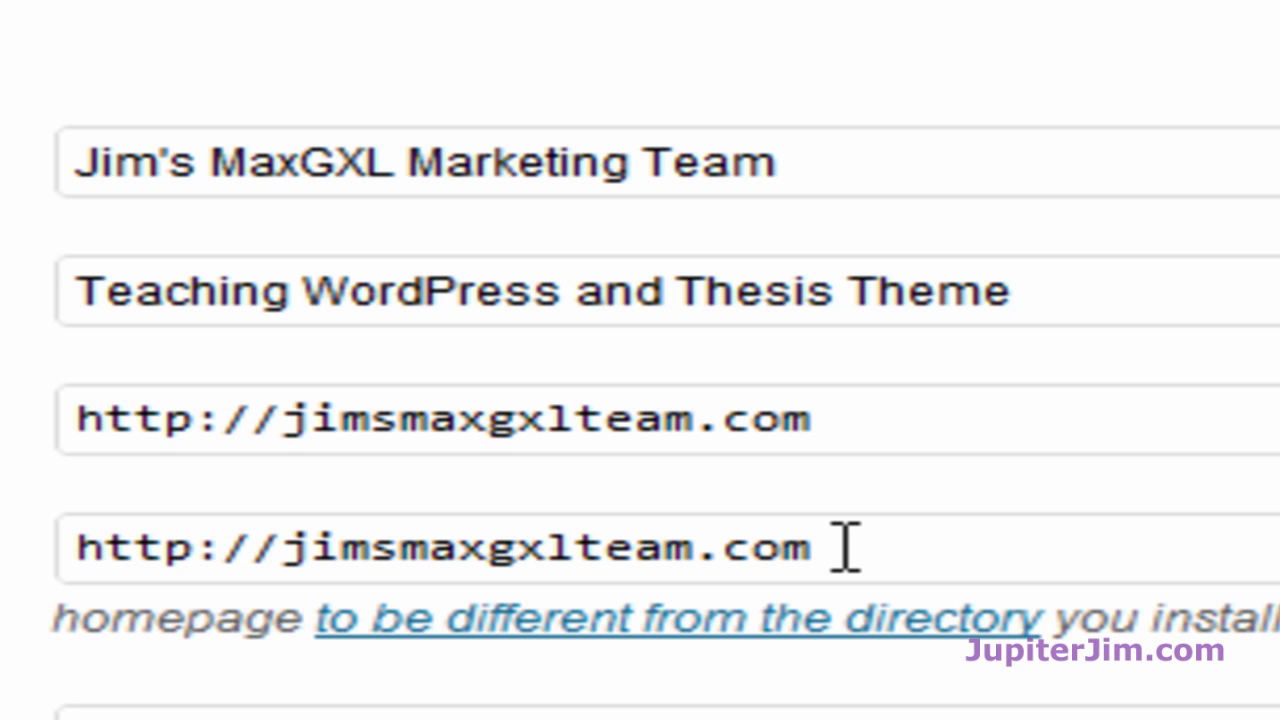
{"action": "left_click_drag", "start_coordinate": [845, 548], "coordinate": [34, 550]}
{"action": "key", "text": "ctrl+c"}
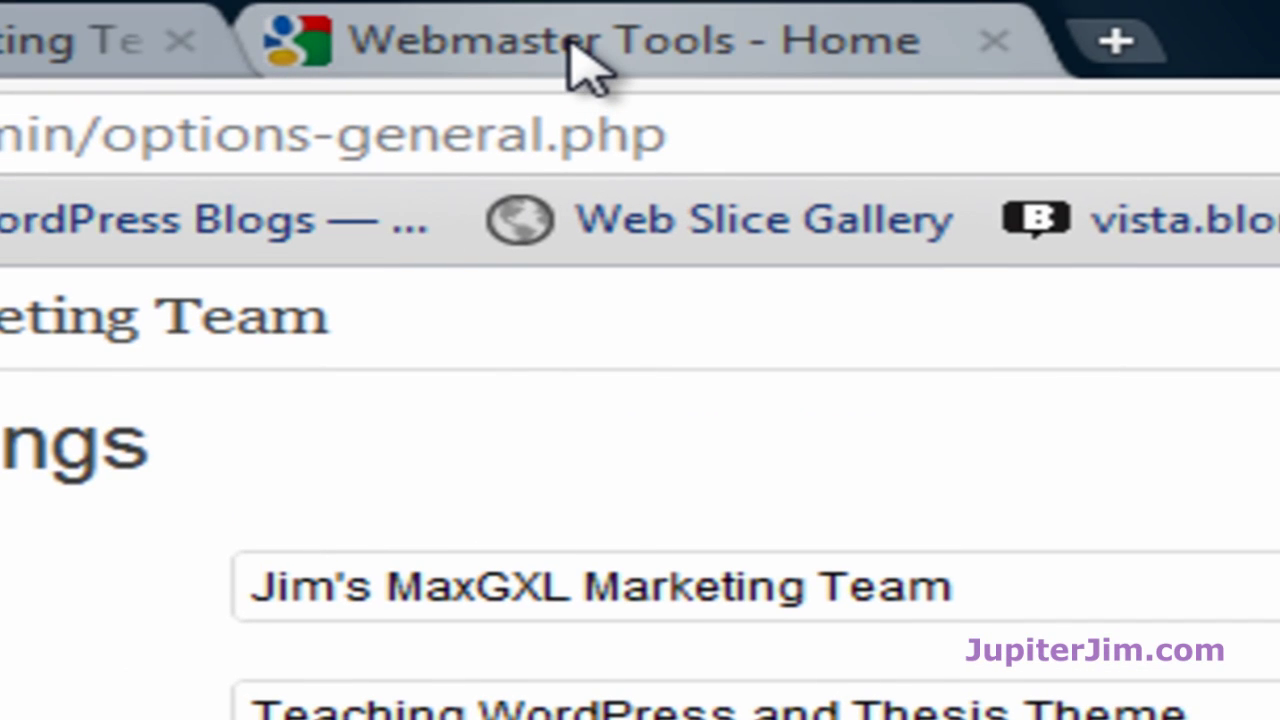
{"action": "left_click", "coordinate": [570, 45]}
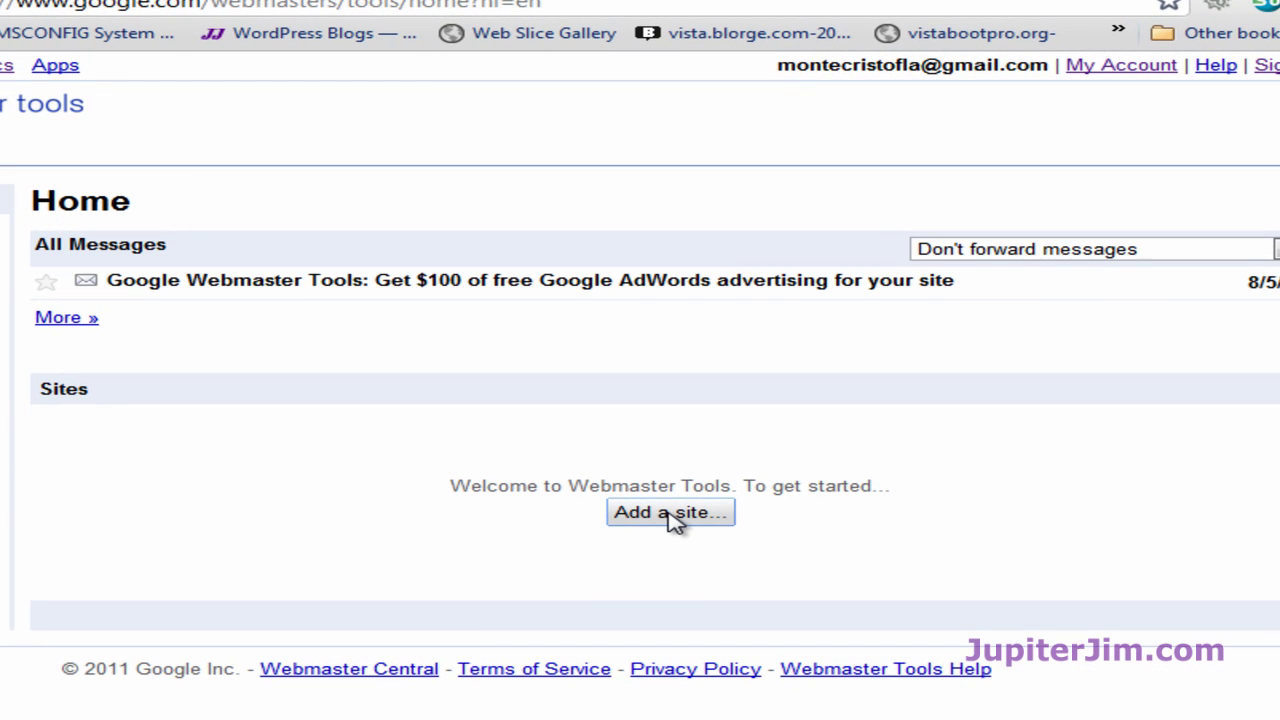
{"action": "left_click", "coordinate": [670, 514]}
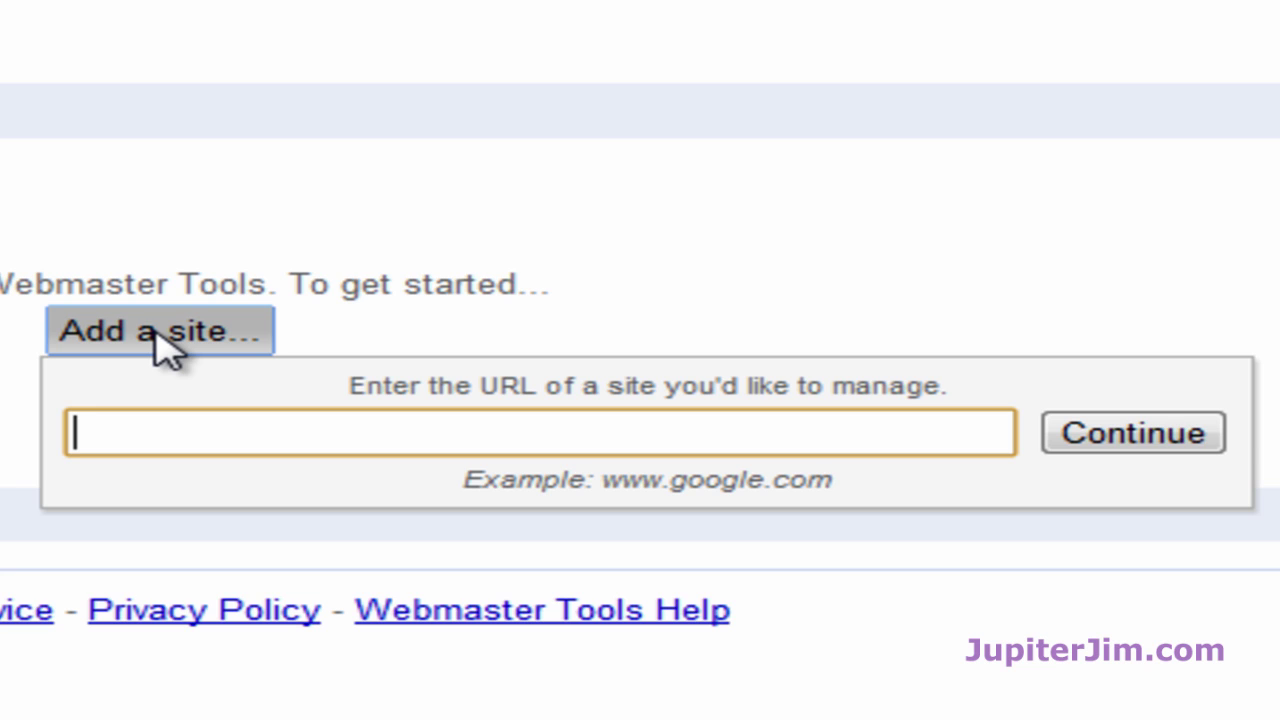
{"action": "key", "text": "ctrl+v"}
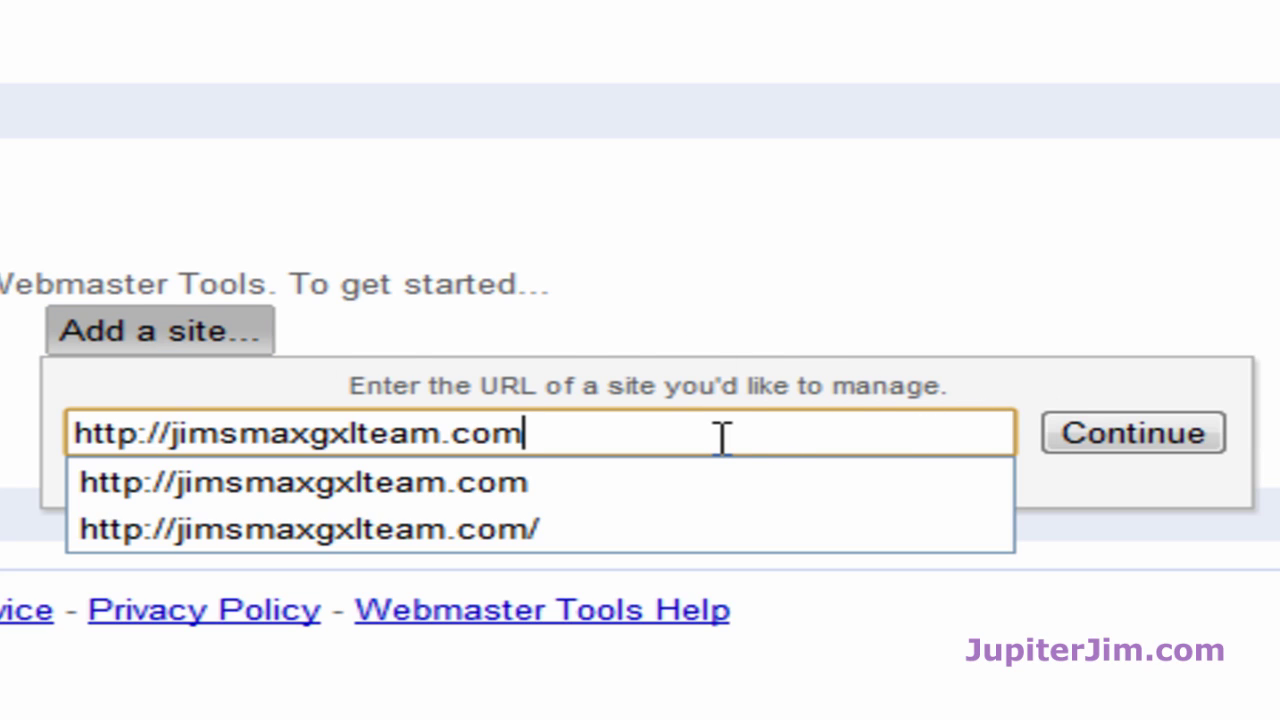
{"action": "left_click", "coordinate": [1003, 380]}
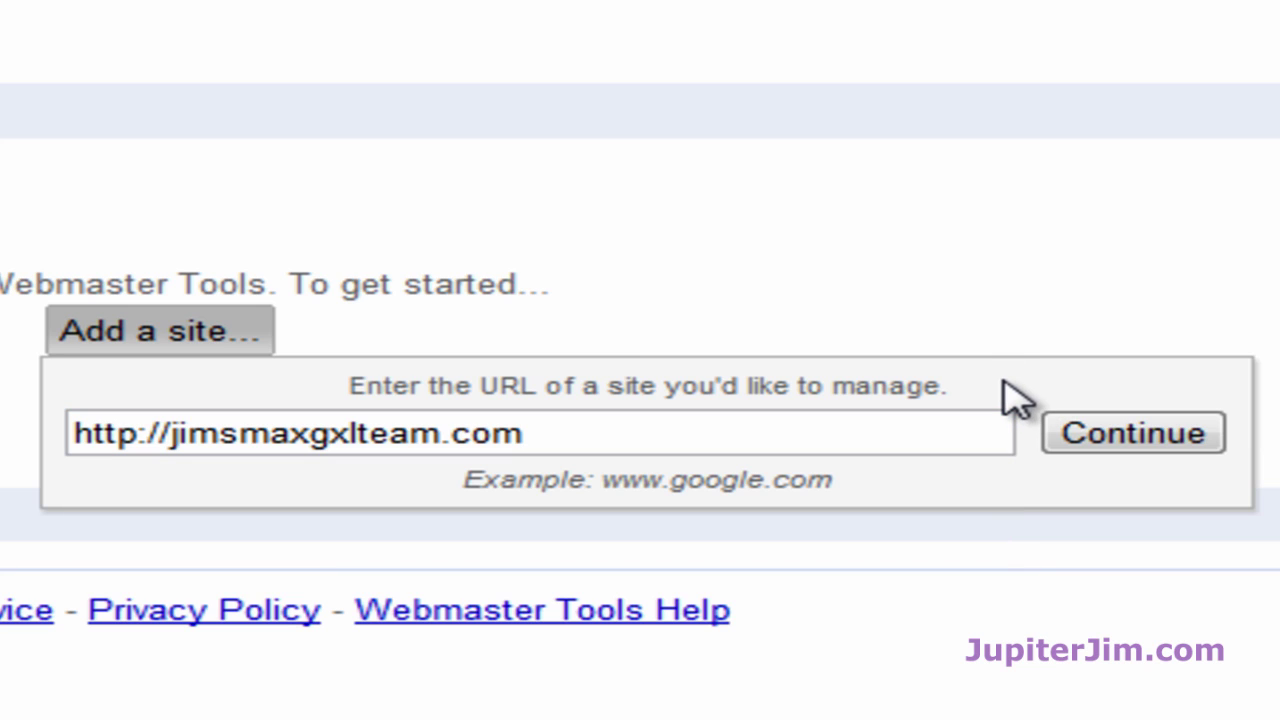
{"action": "left_click", "coordinate": [1145, 440]}
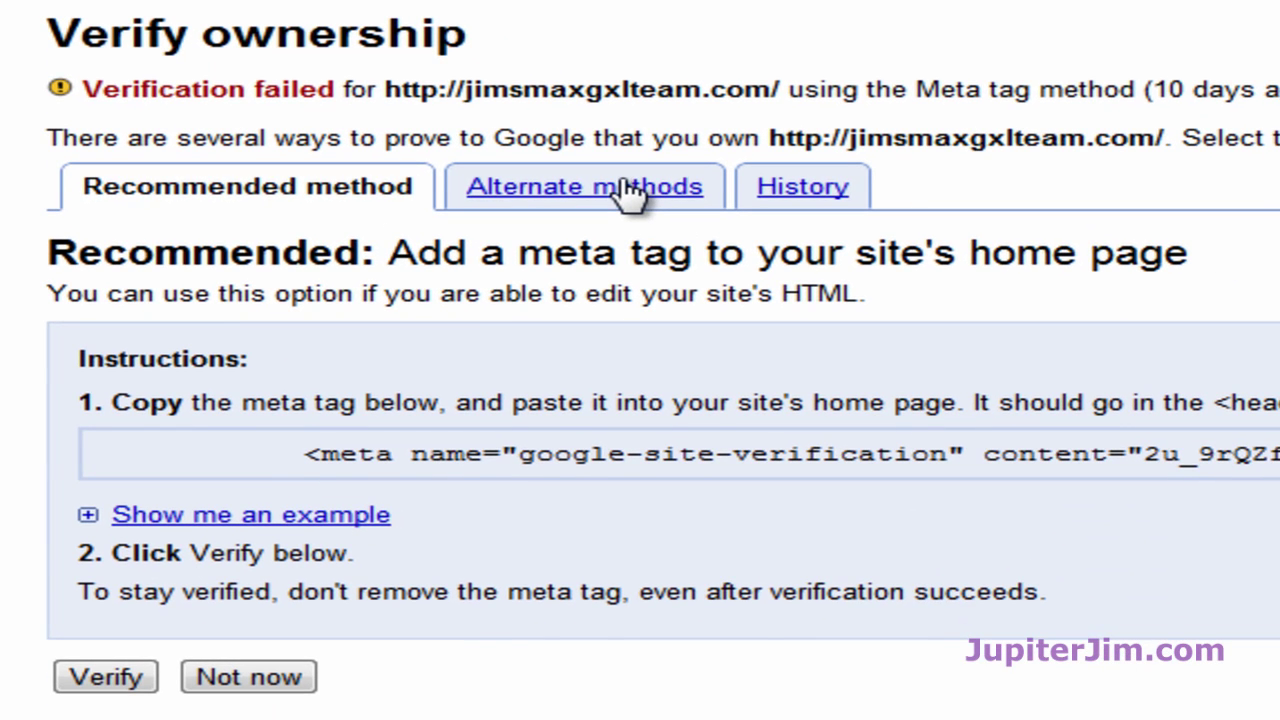
Step: Review the alternate ownership verification methods and return to the recommended meta tag method
{"action": "left_click", "coordinate": [628, 195]}
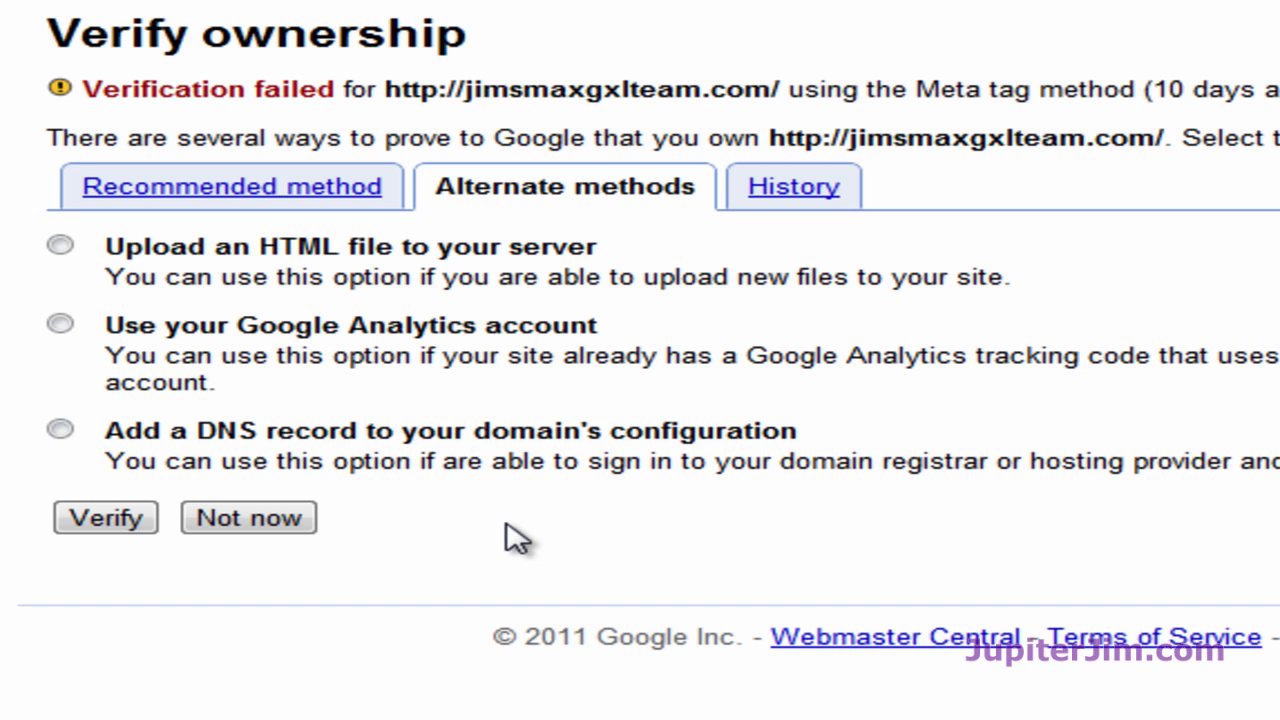
{"action": "left_click", "coordinate": [216, 190]}
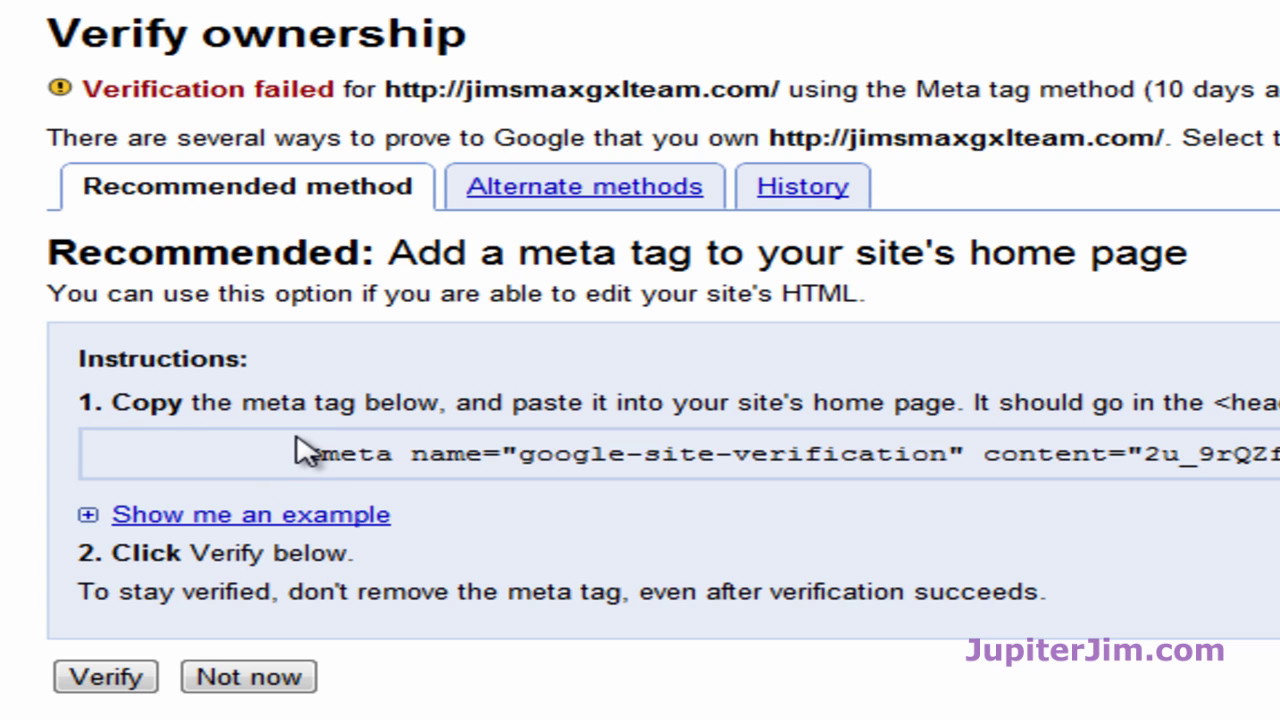
Step: Examine the example showing where the meta tag belongs within the page's <head> section, and collapse the example again
{"action": "left_click", "coordinate": [88, 517]}
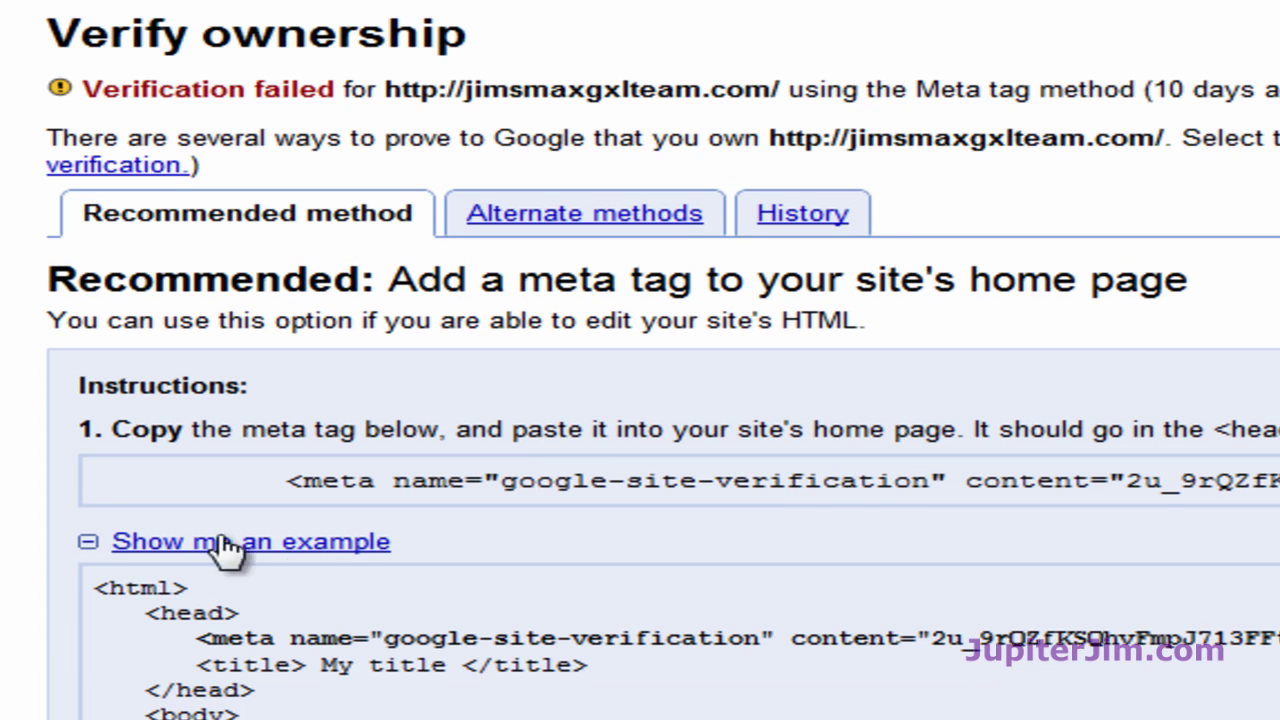
{"action": "scroll", "coordinate": [17, 571], "scroll_direction": "down", "scroll_amount": 2}
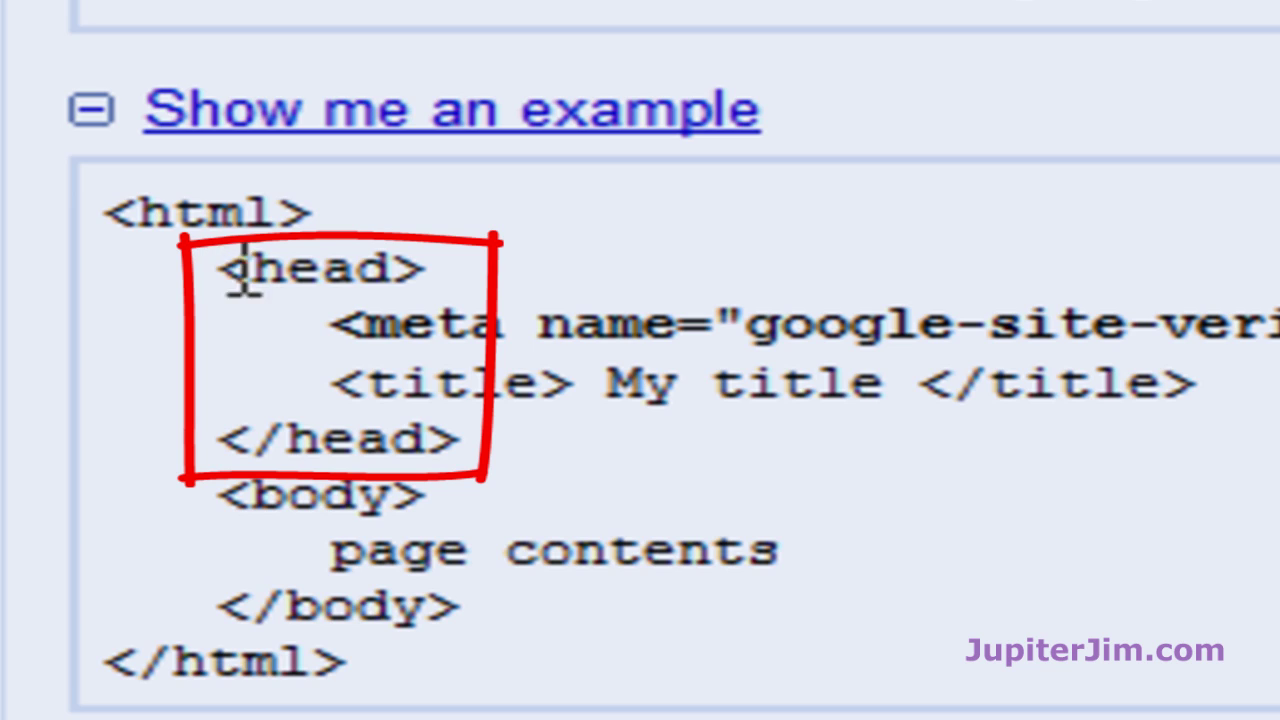
{"action": "left_click_drag", "start_coordinate": [222, 268], "coordinate": [466, 423]}
{"action": "left_click", "coordinate": [630, 495]}
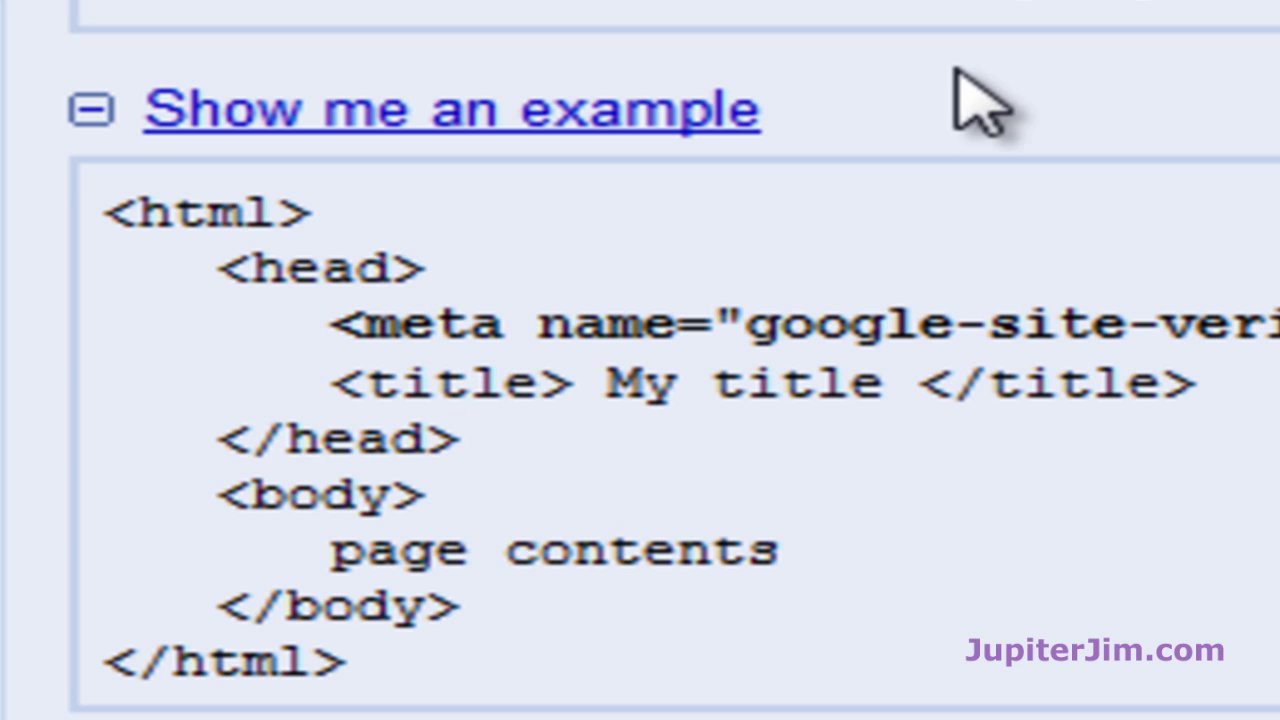
{"action": "left_click", "coordinate": [96, 114]}
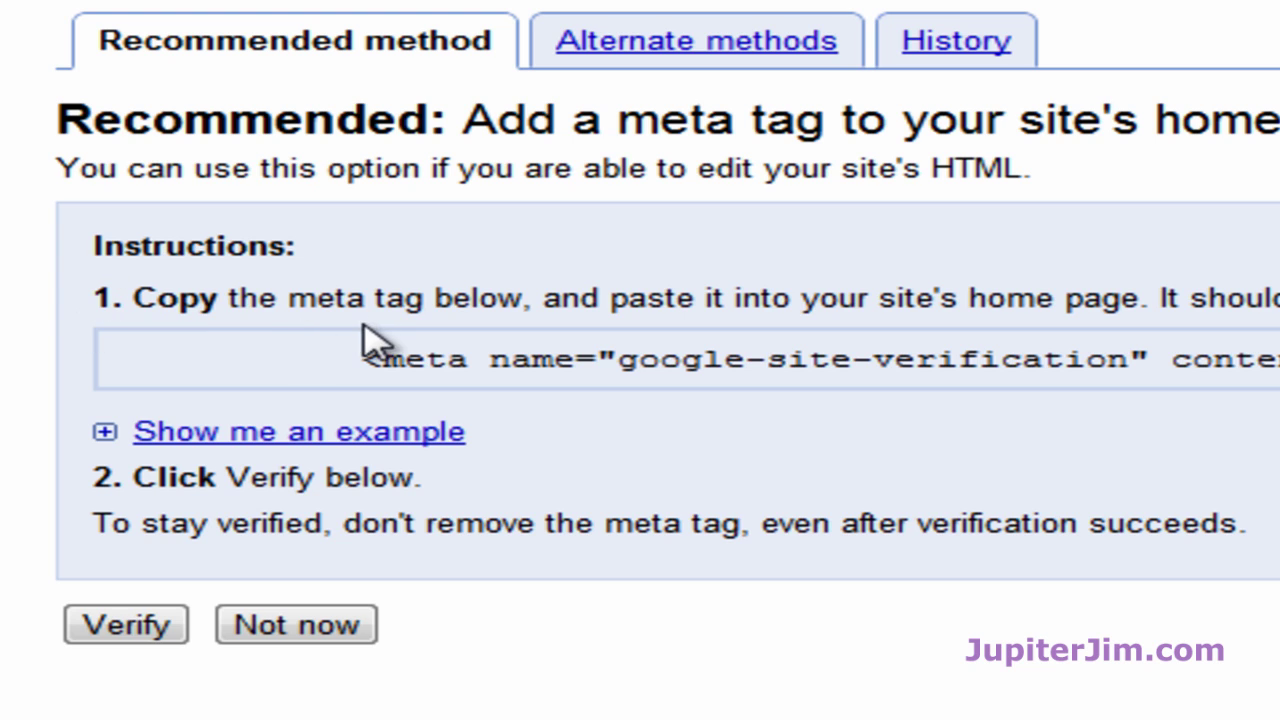
Step: Copy the complete google-site-verification meta tag from the recommended method's instructions
{"action": "left_click_drag", "start_coordinate": [352, 362], "coordinate": [1128, 442]}
{"action": "key", "text": "ctrl+c"}
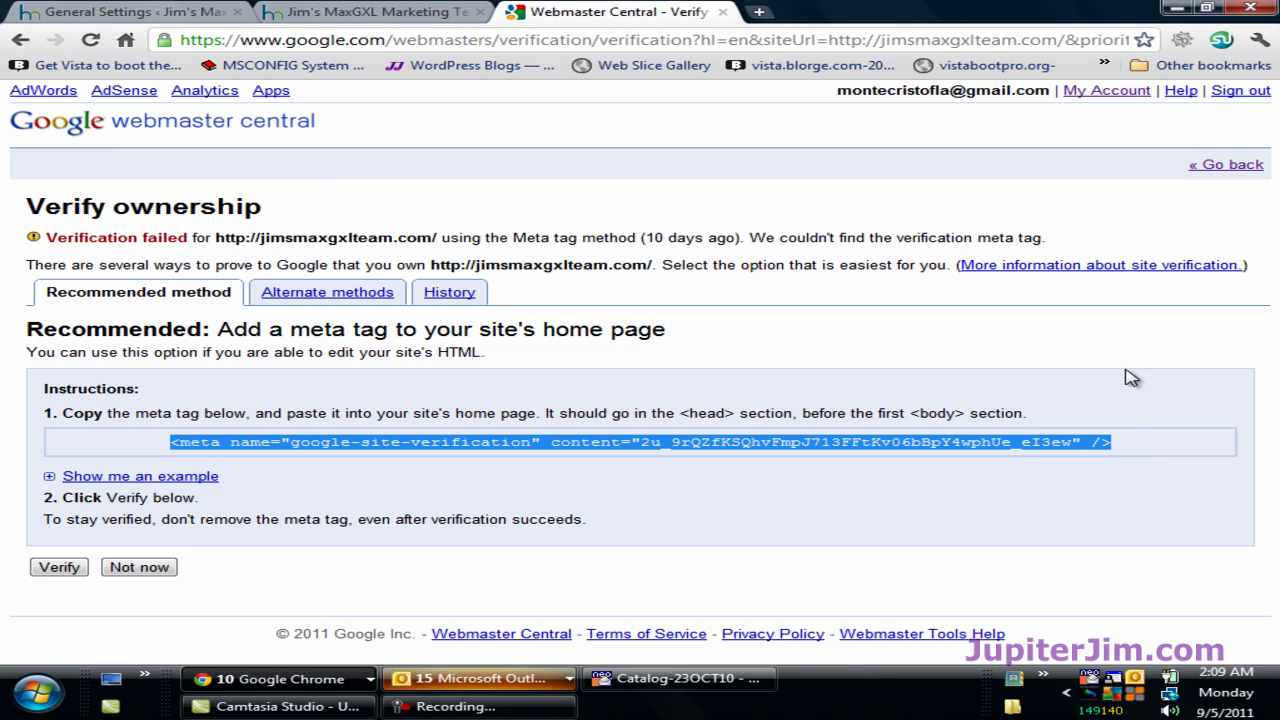
{"action": "left_click", "coordinate": [745, 364]}
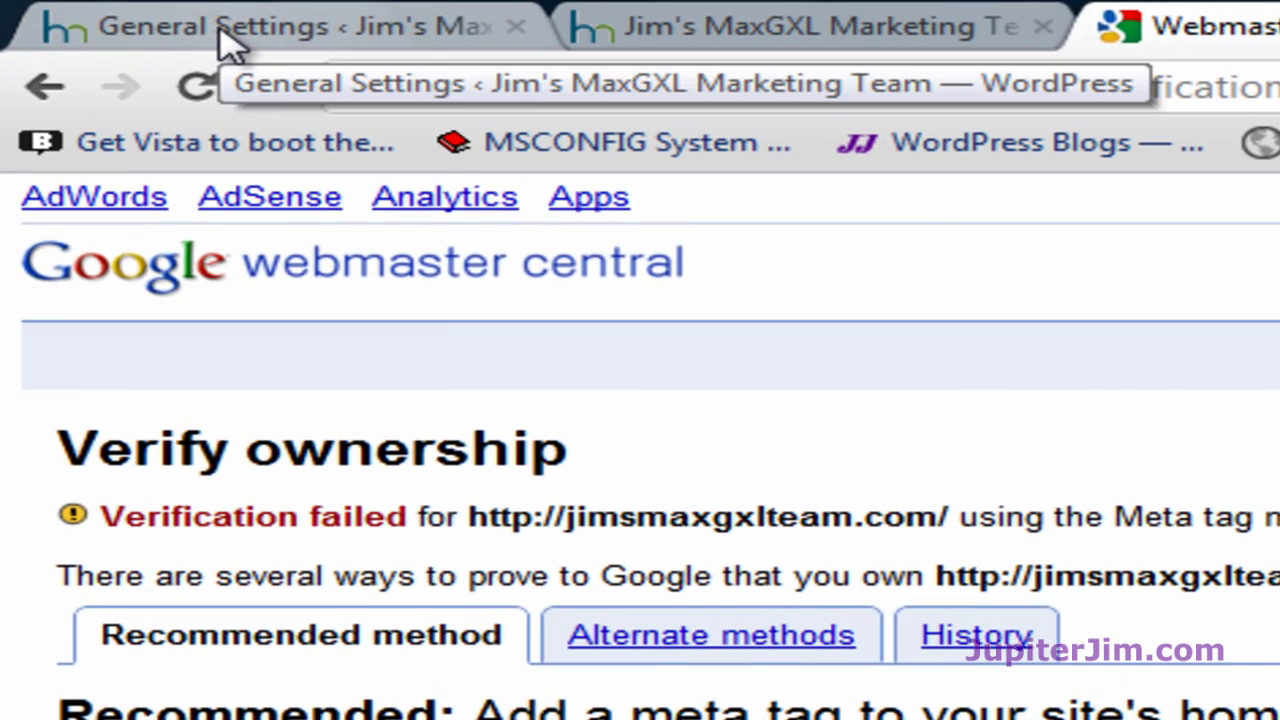
Step: Switch to the WordPress admin and open the Twenty Eleven theme's Header template (header.php) in the theme editor
{"action": "left_click", "coordinate": [111, 14]}
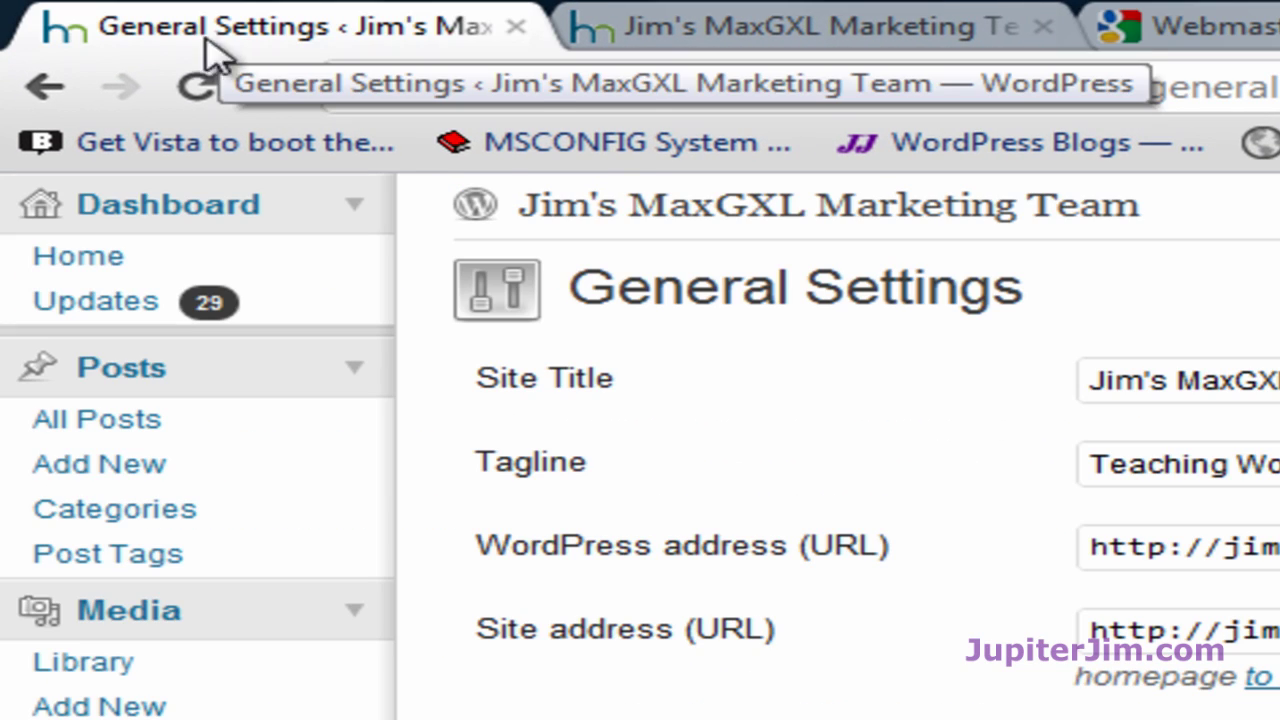
{"action": "left_click", "coordinate": [55, 268]}
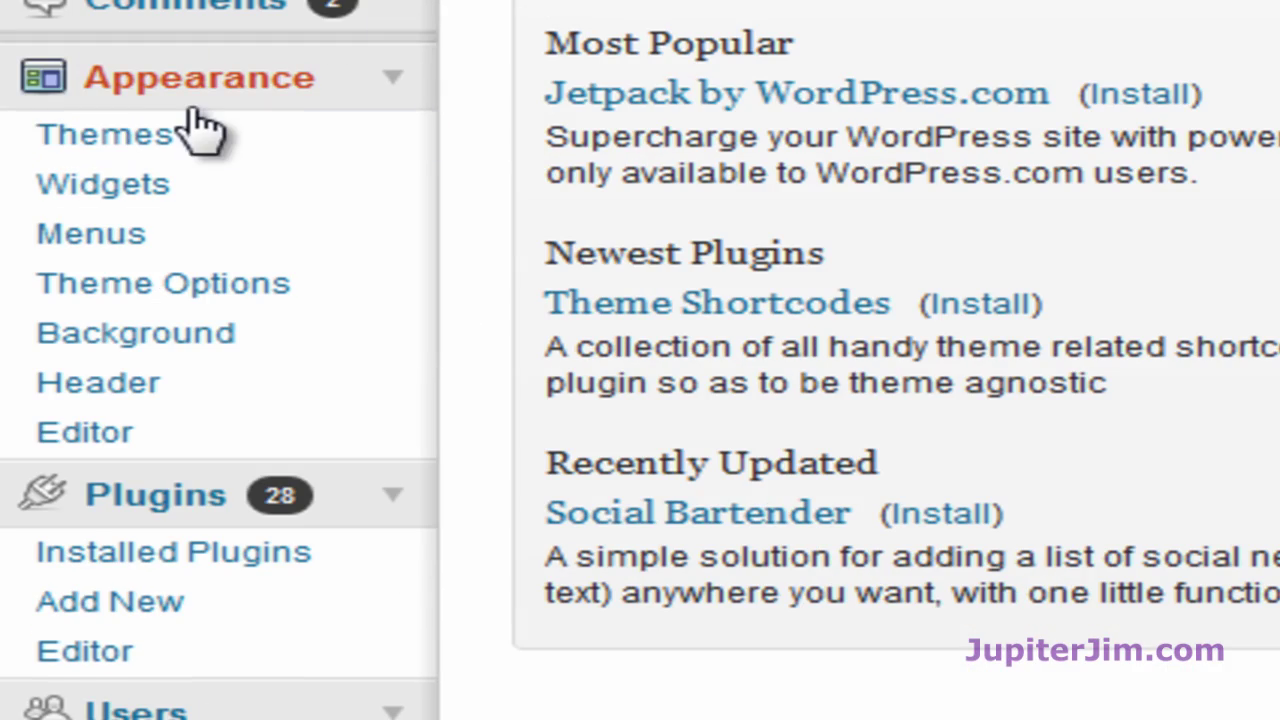
{"action": "left_click", "coordinate": [398, 94]}
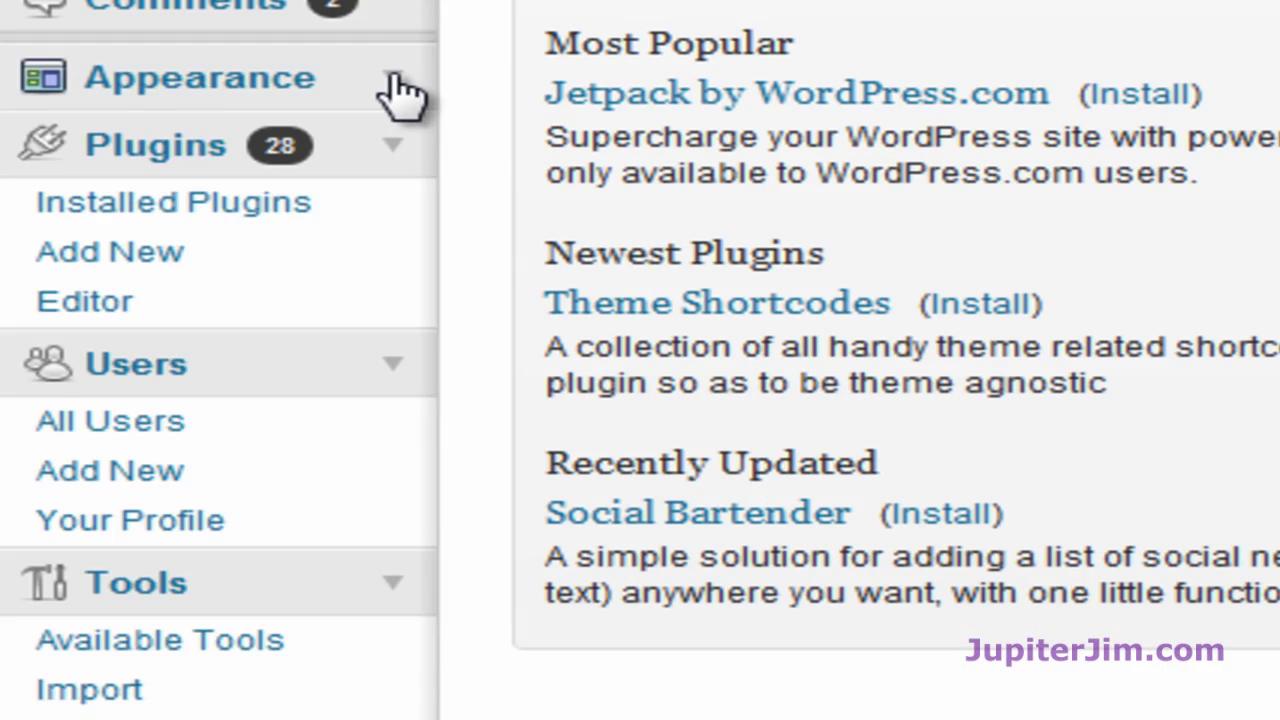
{"action": "left_click", "coordinate": [398, 94]}
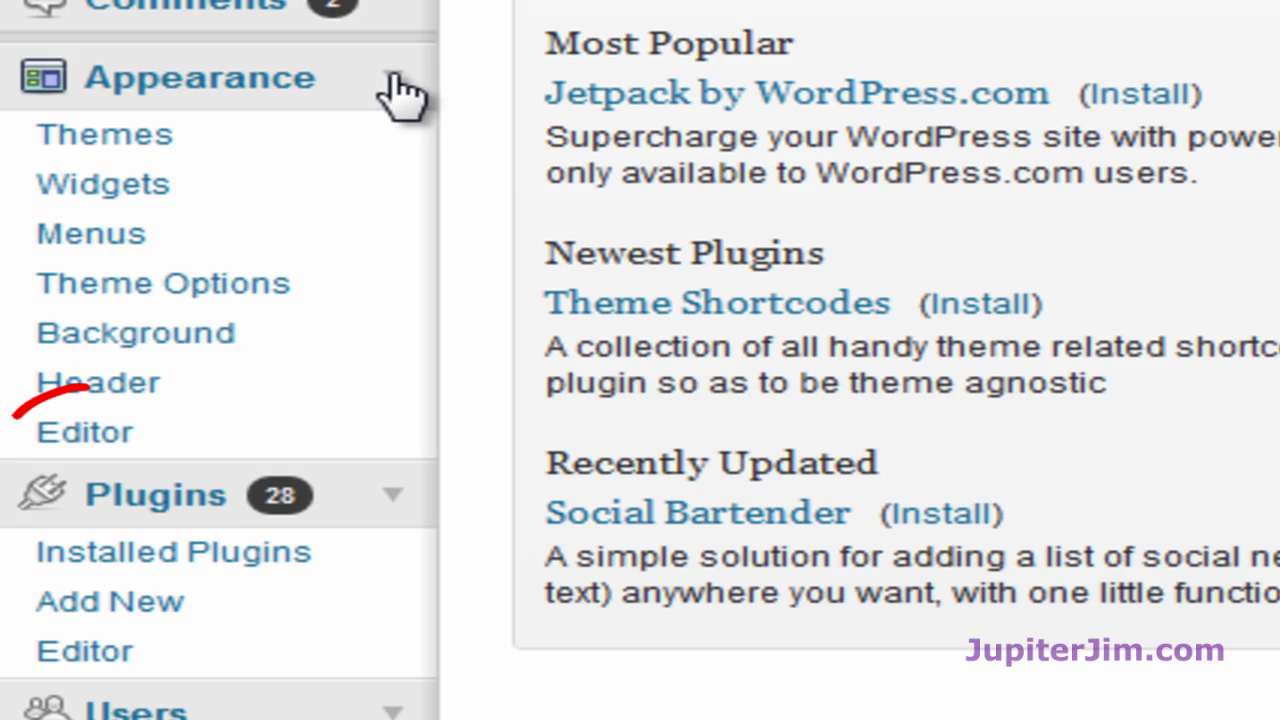
{"action": "left_click", "coordinate": [133, 440]}
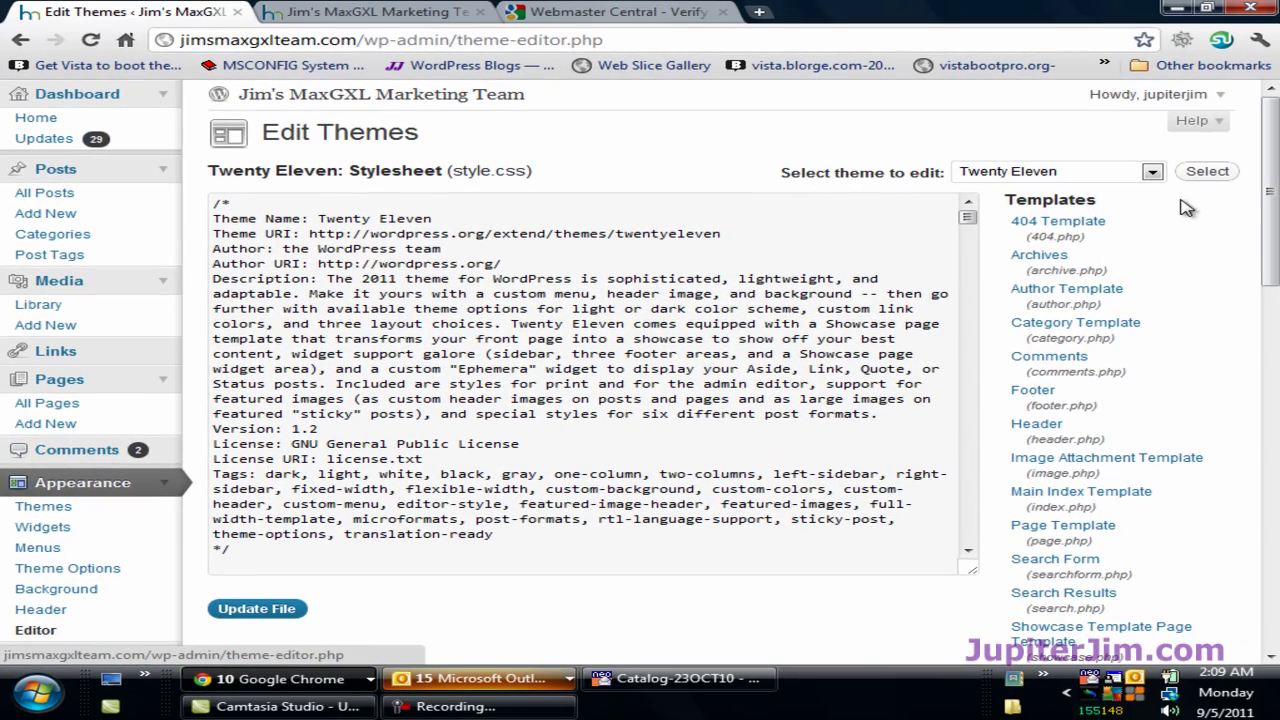
{"action": "left_click_drag", "start_coordinate": [1270, 190], "coordinate": [1271, 246]}
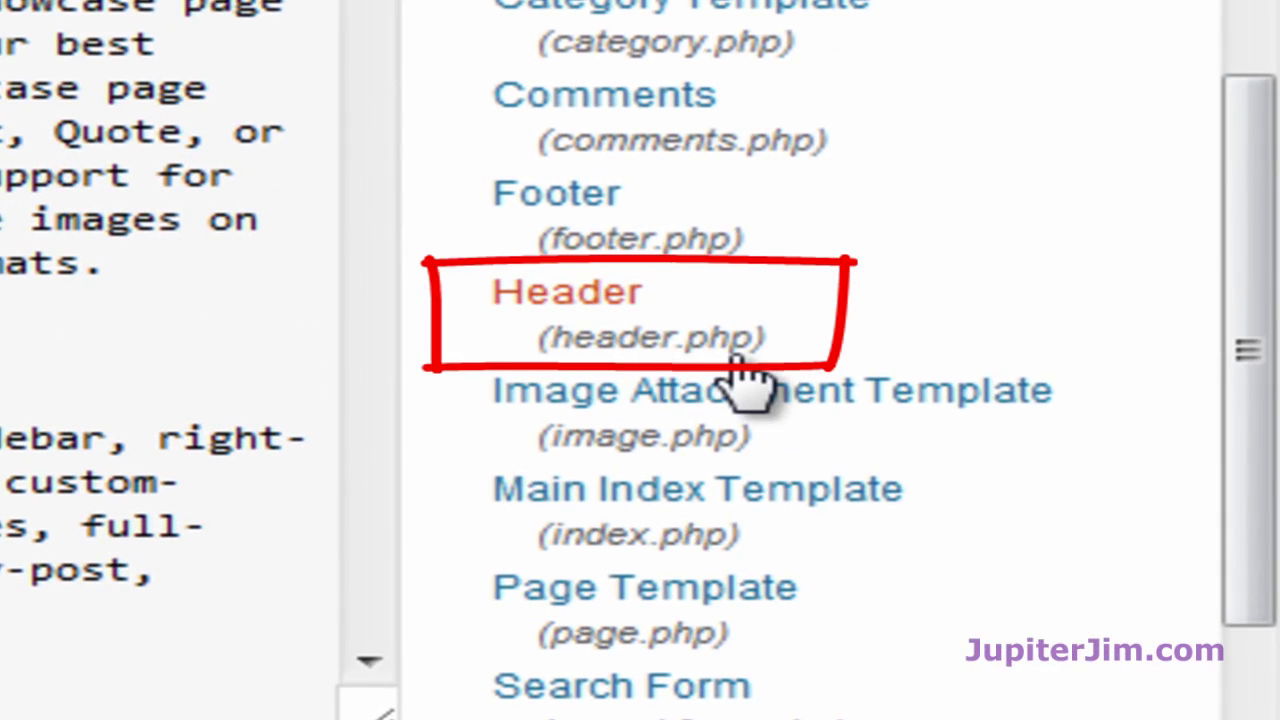
{"action": "left_click", "coordinate": [573, 310]}
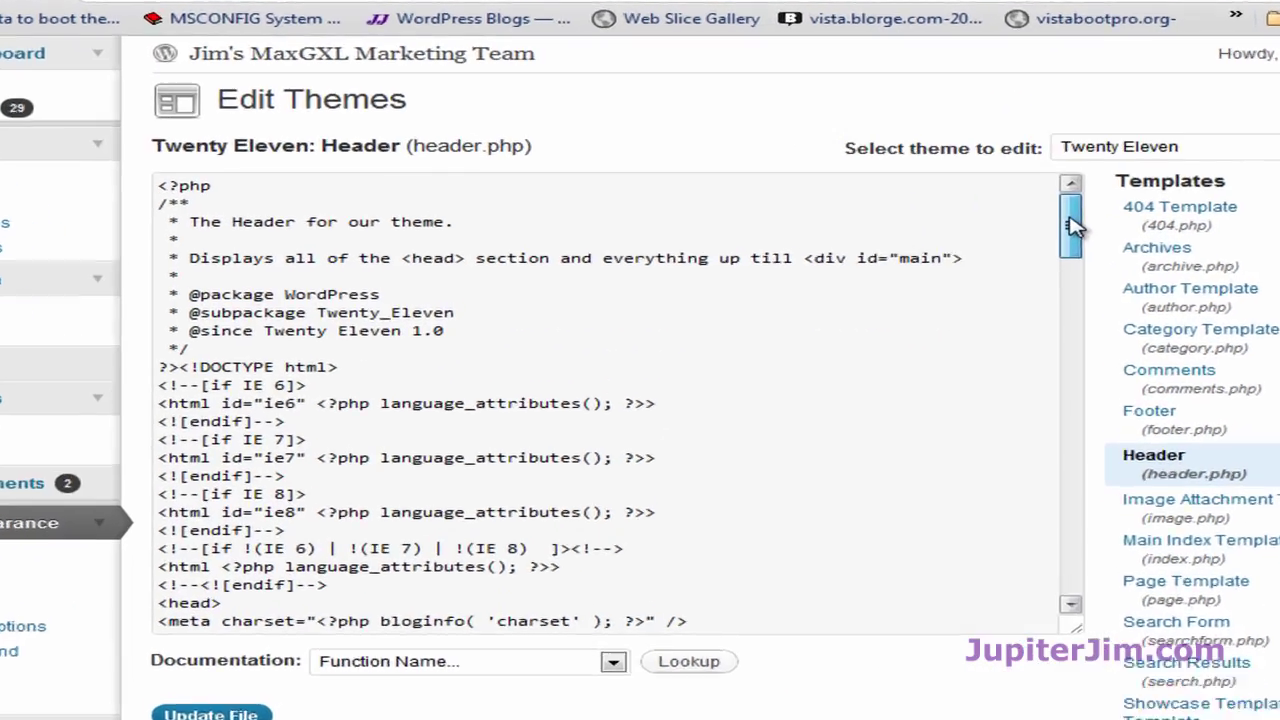
Step: Paste the copied google-site-verification meta tag with its verification token on a new line directly below <head> in header.php and update the file
{"action": "left_click_drag", "start_coordinate": [976, 238], "coordinate": [992, 270]}
{"action": "left_click_drag", "start_coordinate": [1258, 257], "coordinate": [1252, 282]}
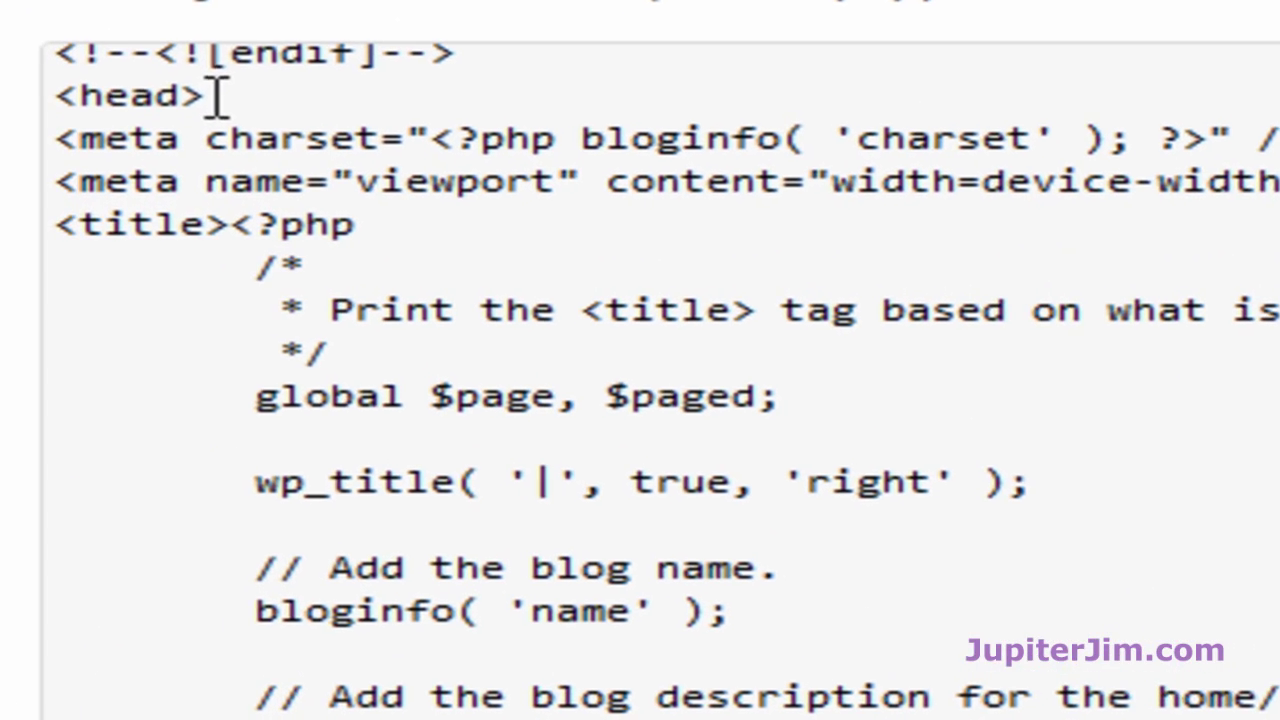
{"action": "left_click_drag", "start_coordinate": [168, 140], "coordinate": [53, 142]}
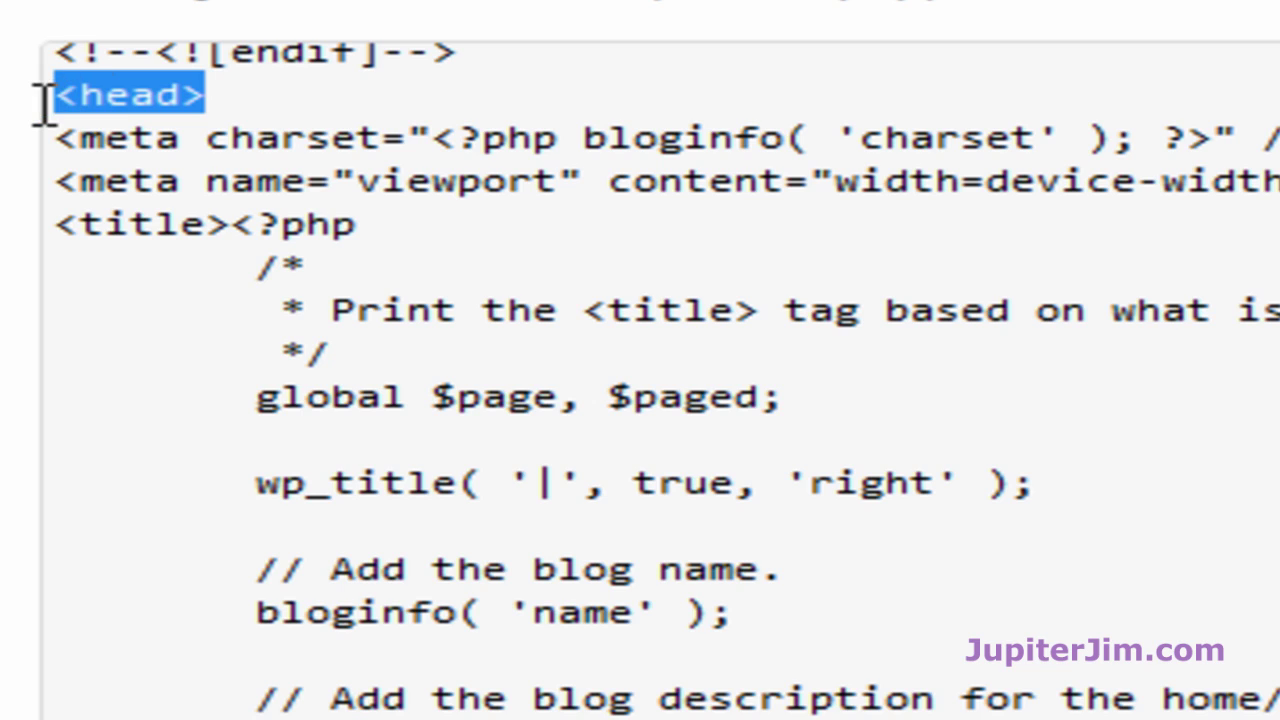
{"action": "left_click", "coordinate": [94, 310]}
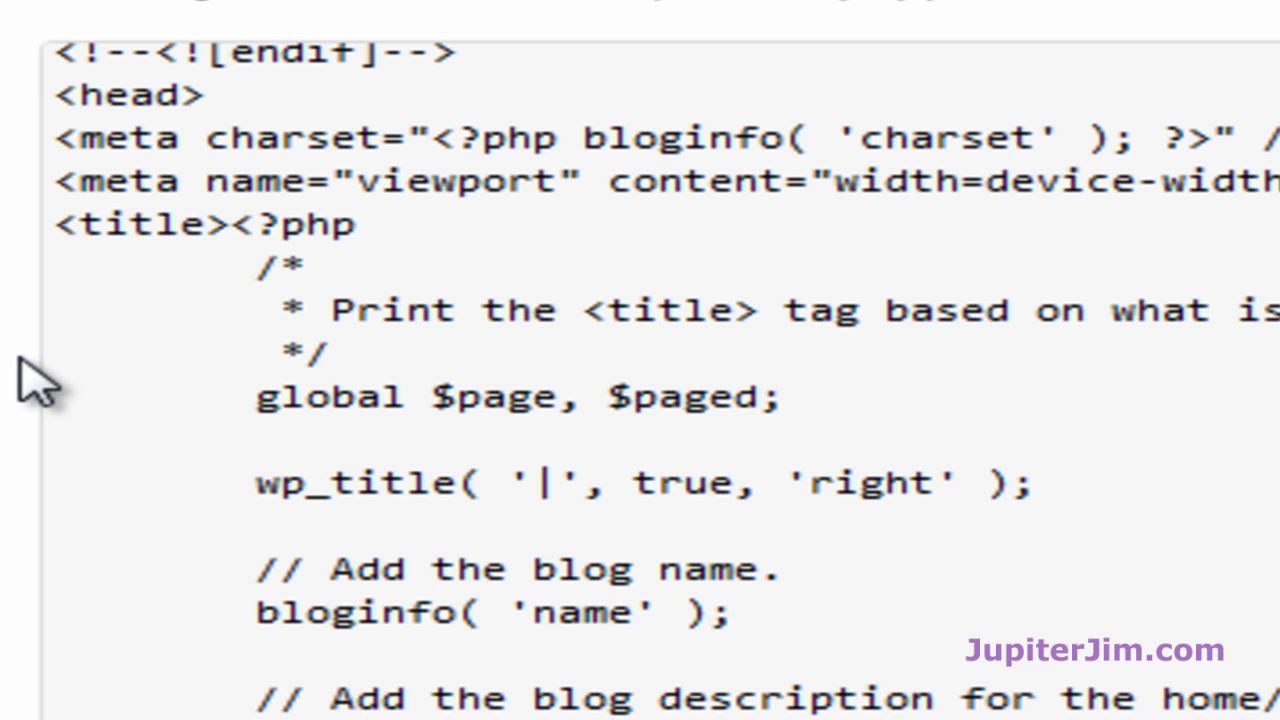
{"action": "left_click", "coordinate": [228, 95]}
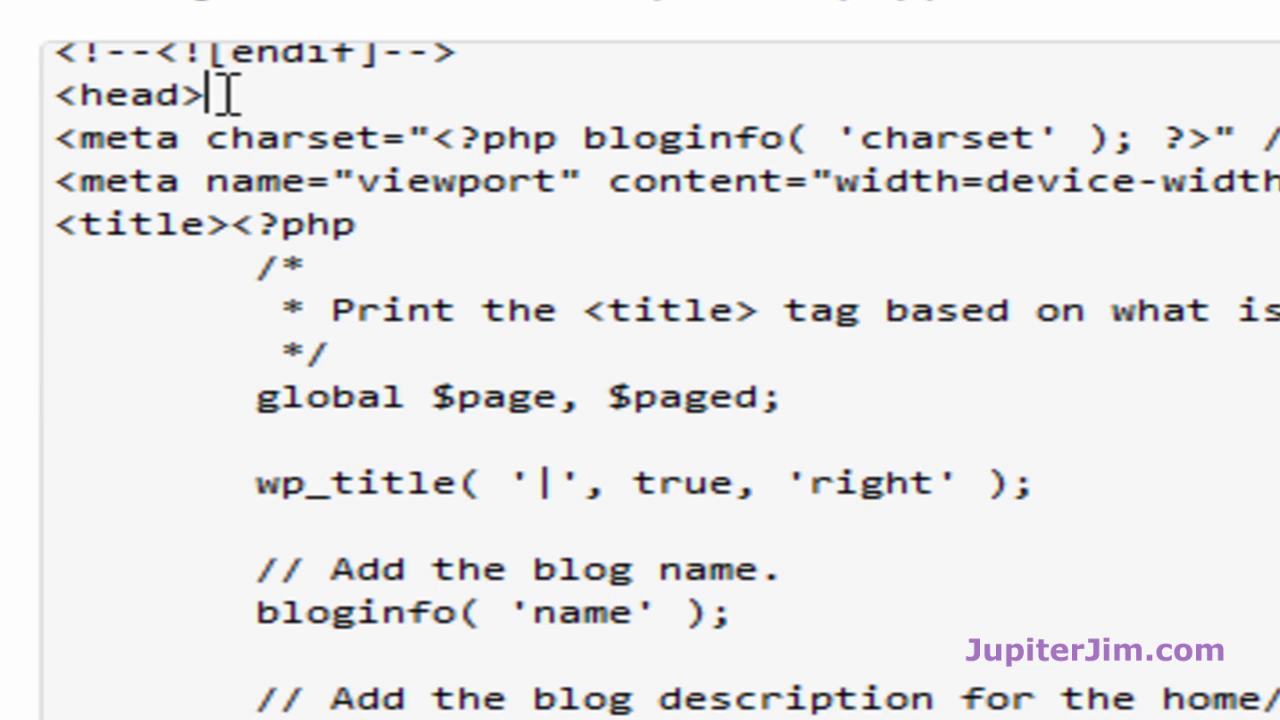
{"action": "key", "text": "Return"}
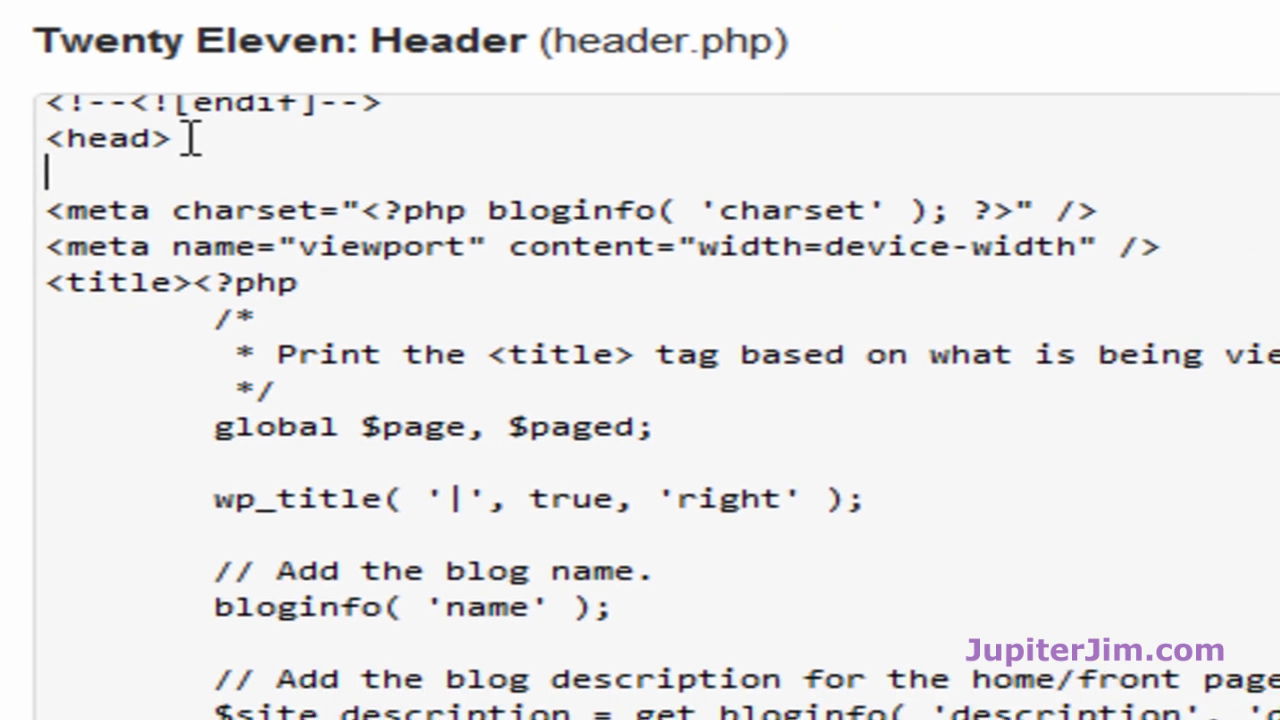
{"action": "key", "text": "ctrl+v"}
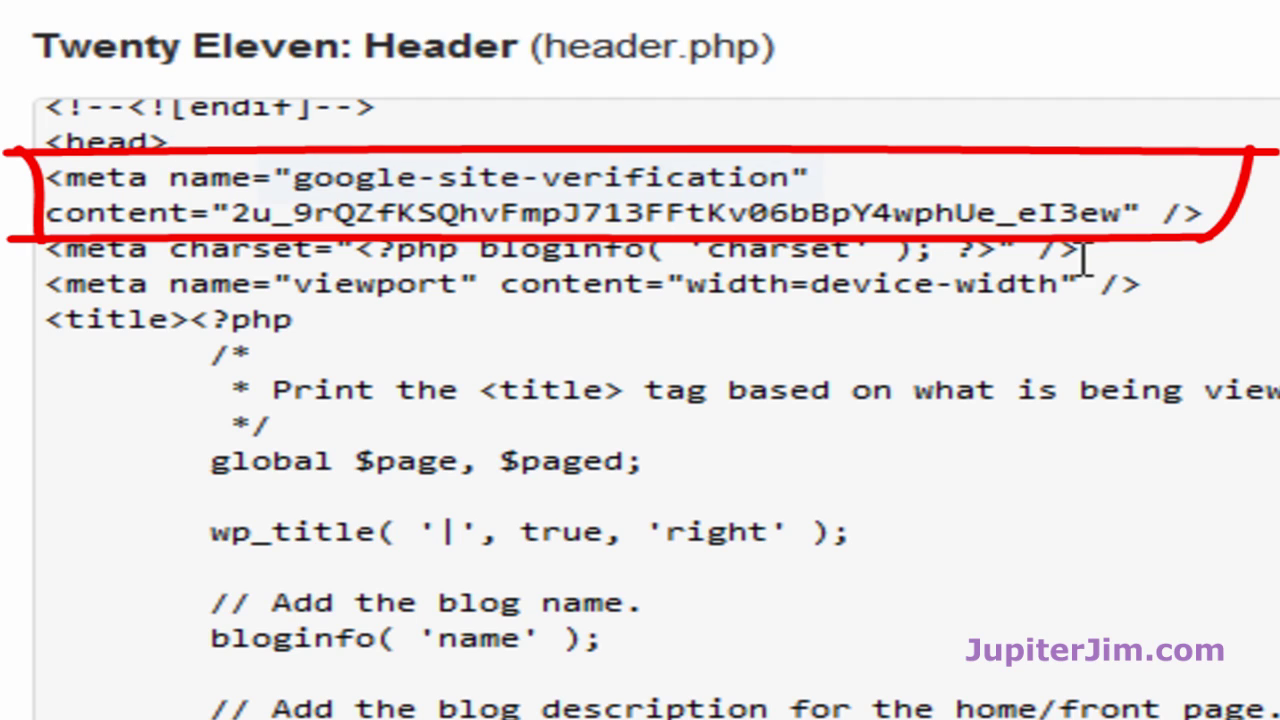
{"action": "left_click_drag", "start_coordinate": [258, 178], "coordinate": [812, 192]}
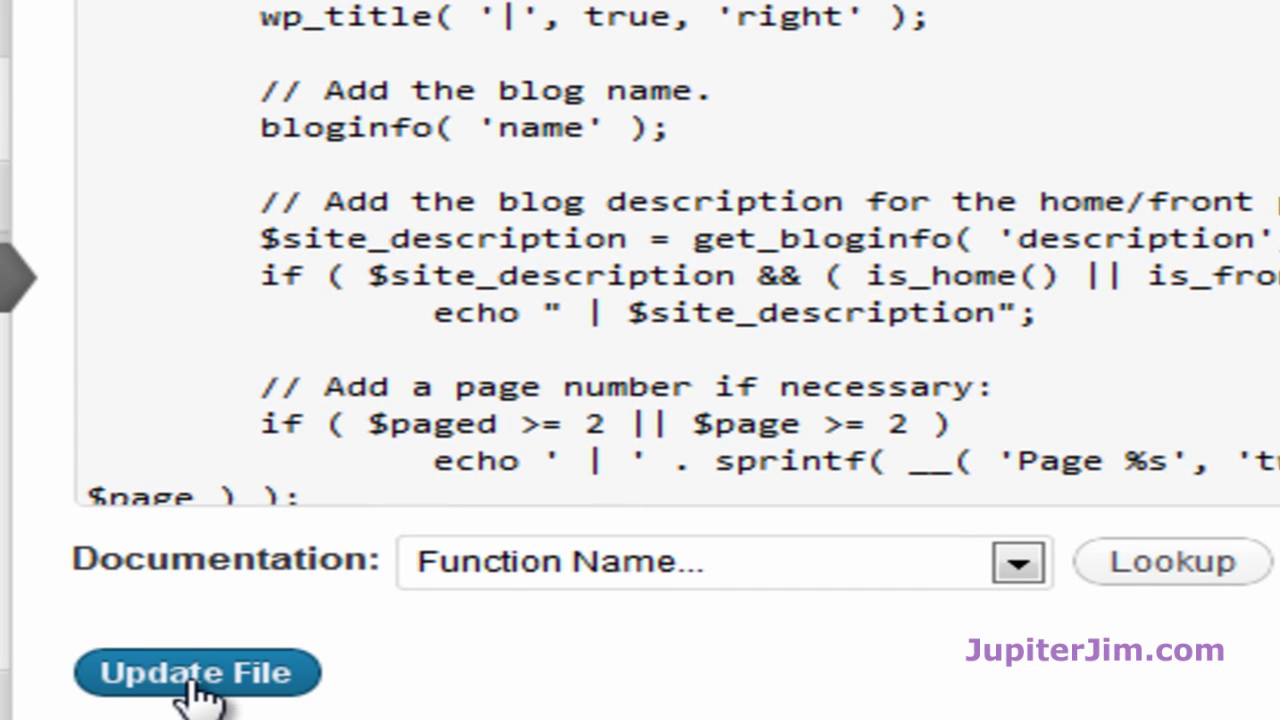
{"action": "left_click", "coordinate": [190, 668]}
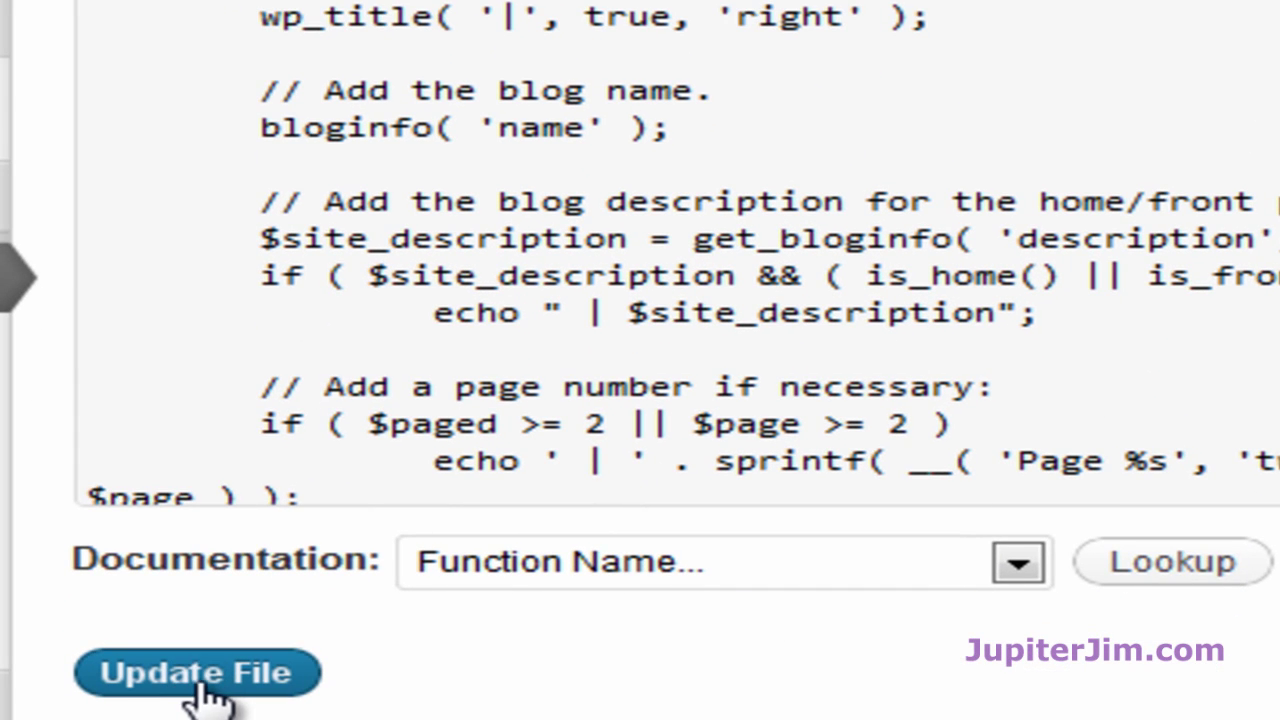
{"action": "left_click", "coordinate": [149, 684]}
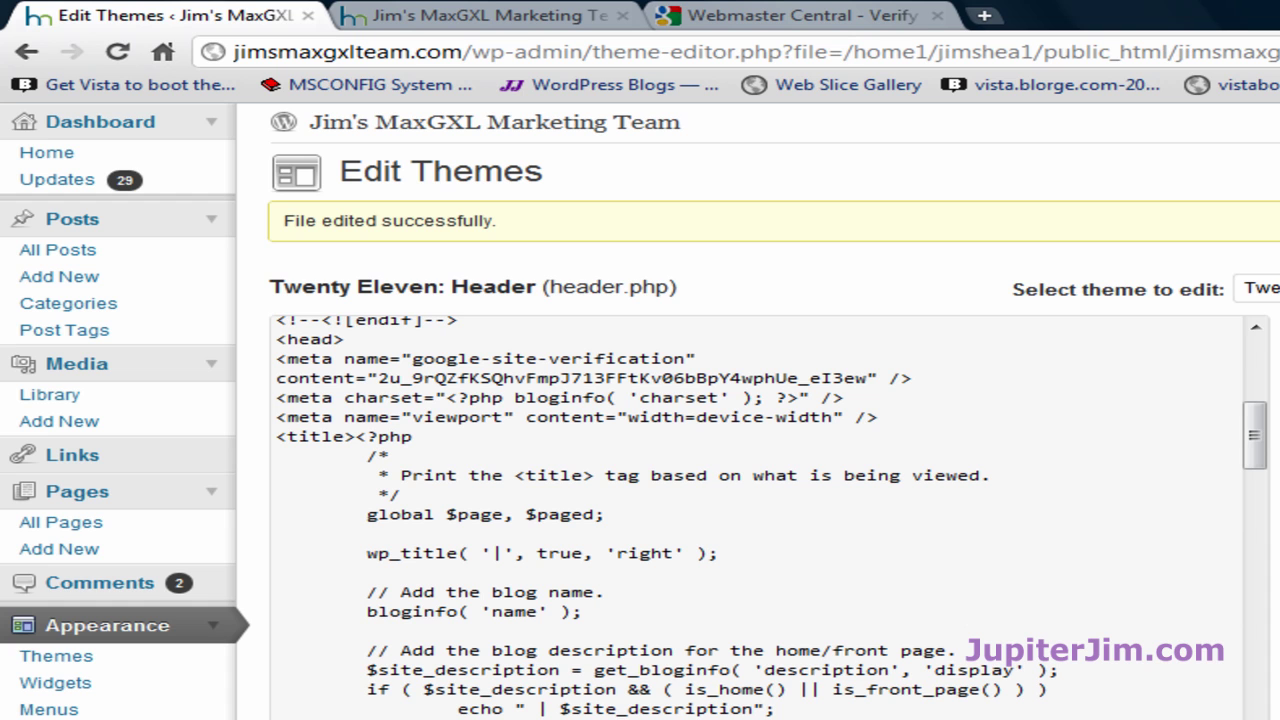
{"action": "left_click", "coordinate": [815, 22]}
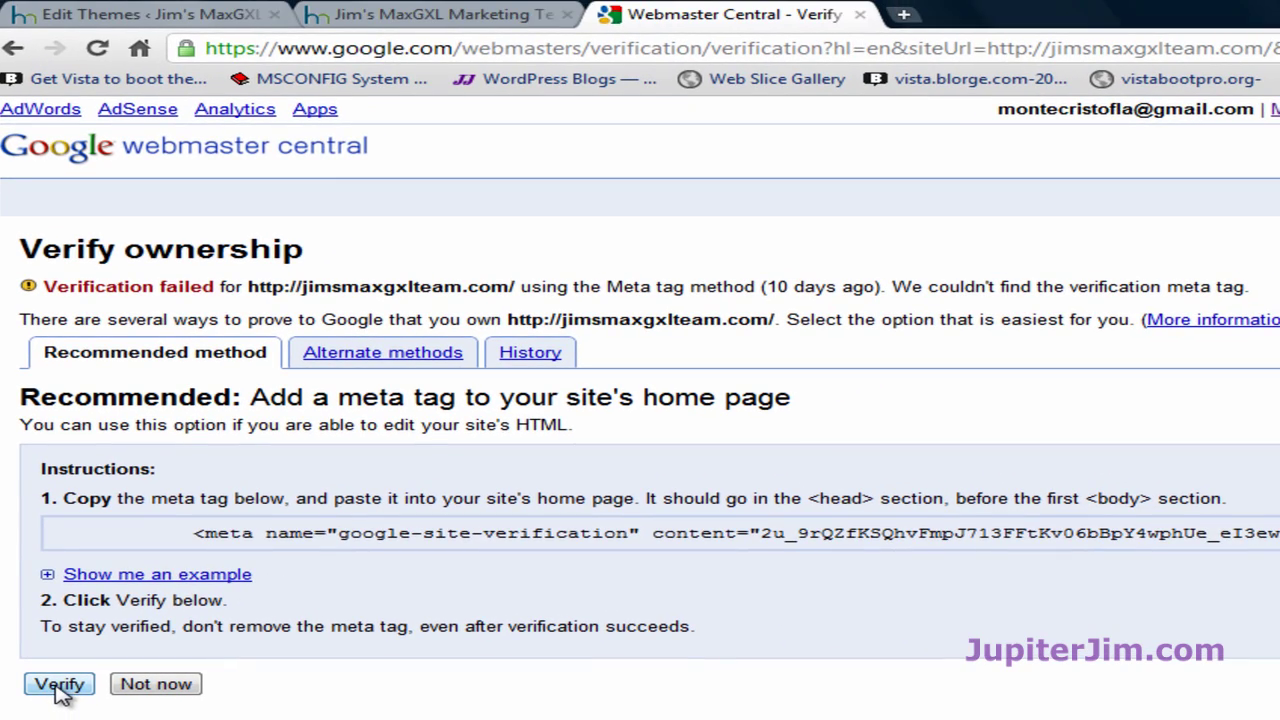
{"action": "left_click", "coordinate": [74, 688]}
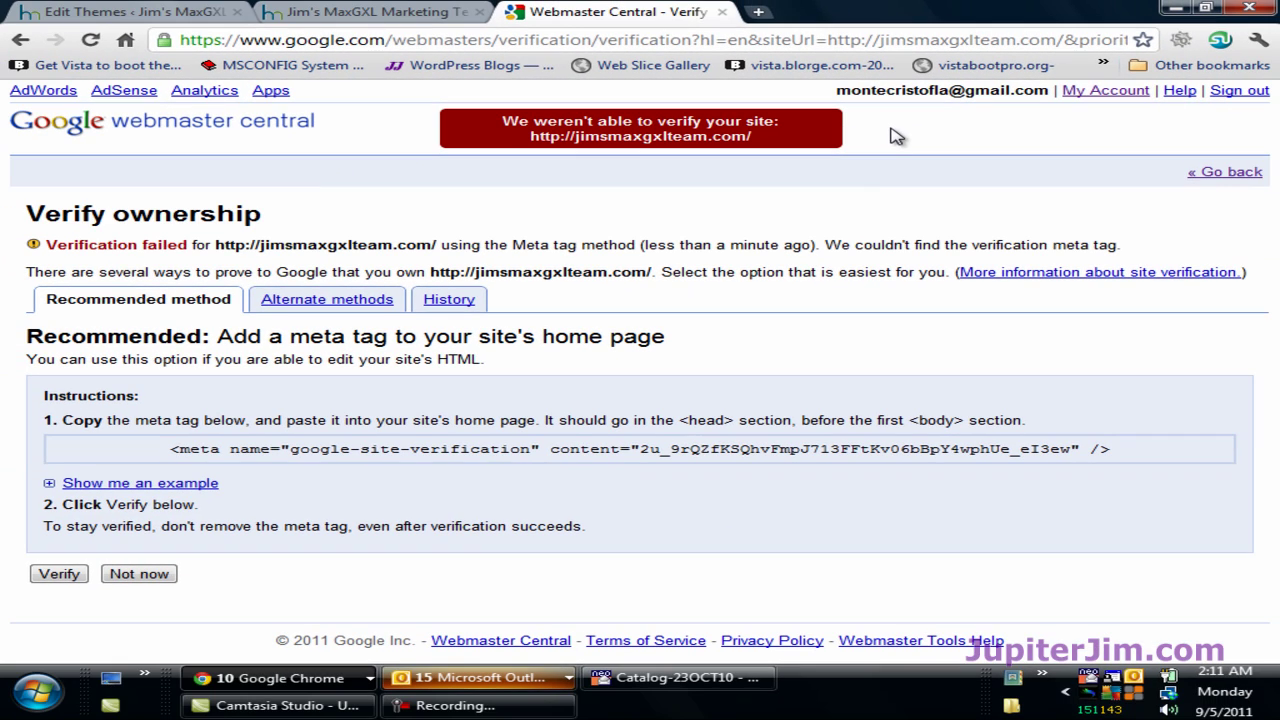
{"action": "mouse_move", "coordinate": [462, 714]}
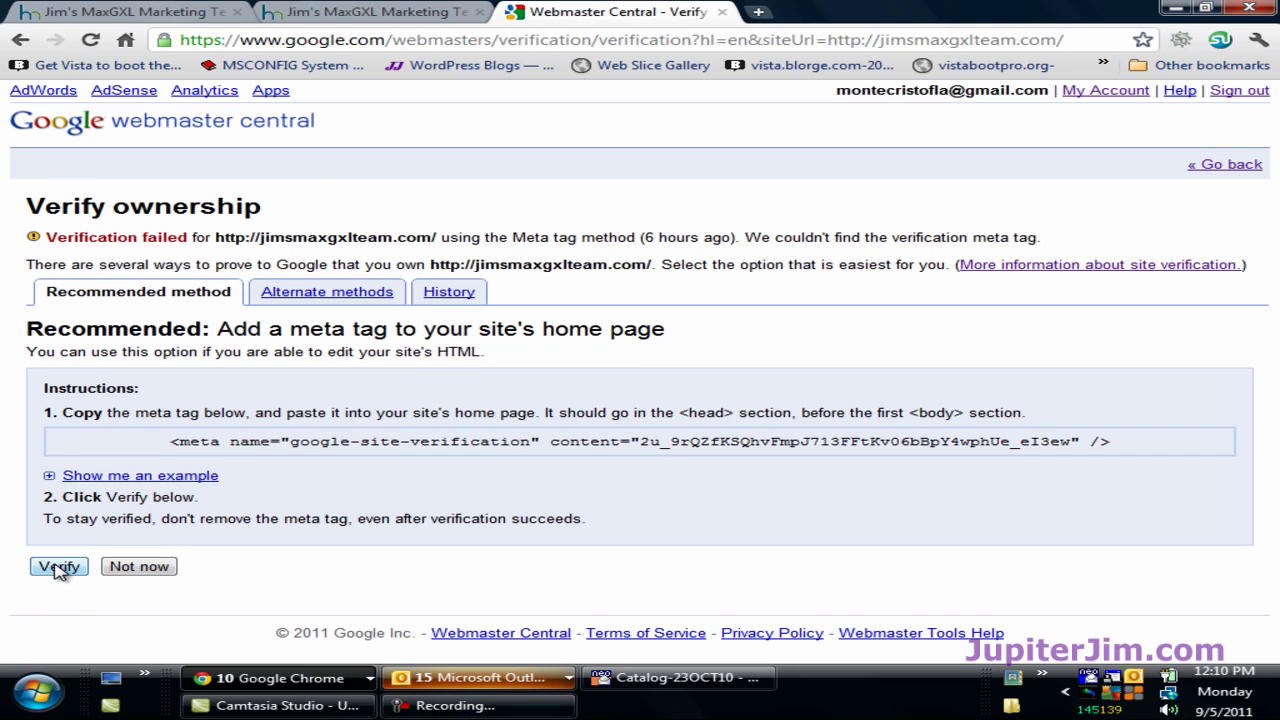
{"action": "left_click", "coordinate": [60, 570]}
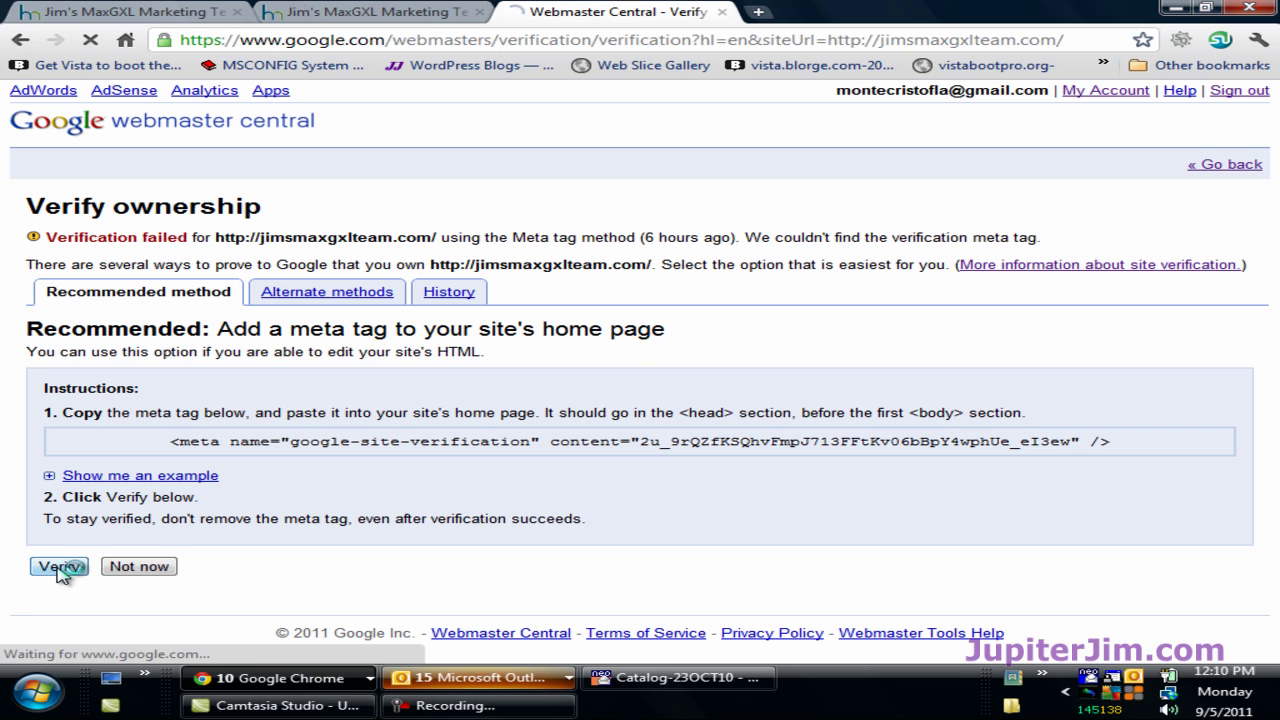